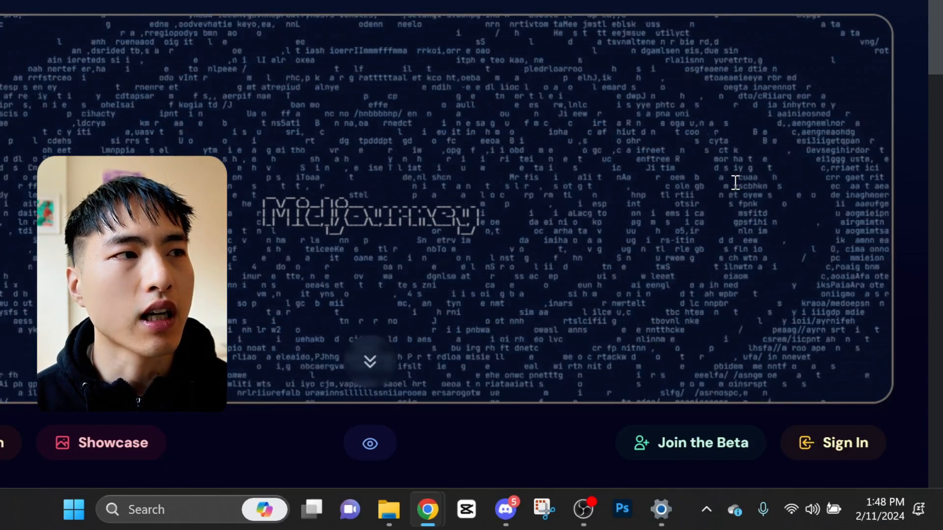
Step: Sign in to the Midjourney website through Discord, authorizing the Midjourney Bot
click(843, 462)
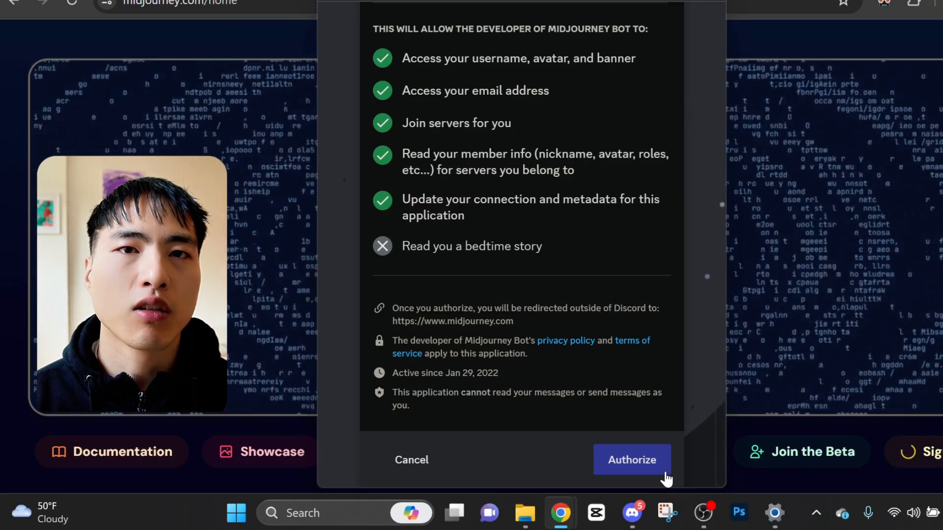
click(664, 471)
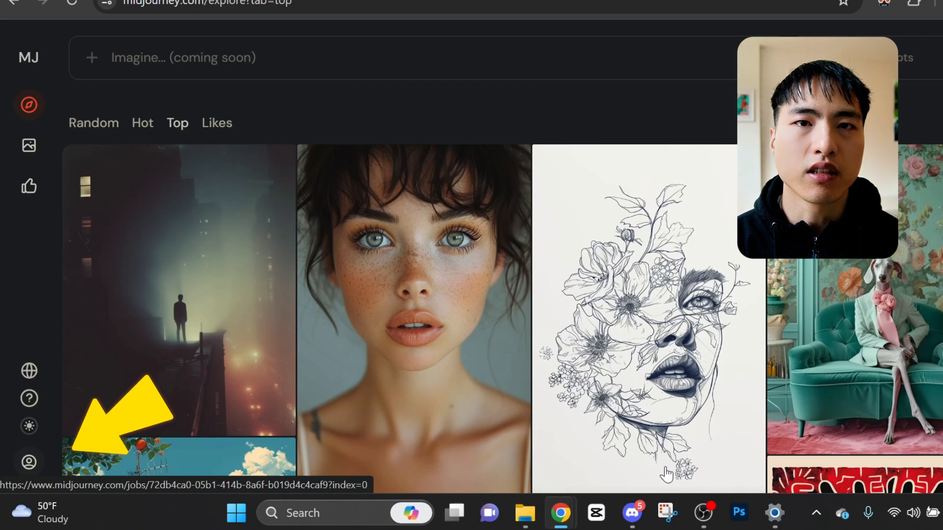
Step: Open the Manage Subscription page from the account menu
scroll(242, 415, down, 3)
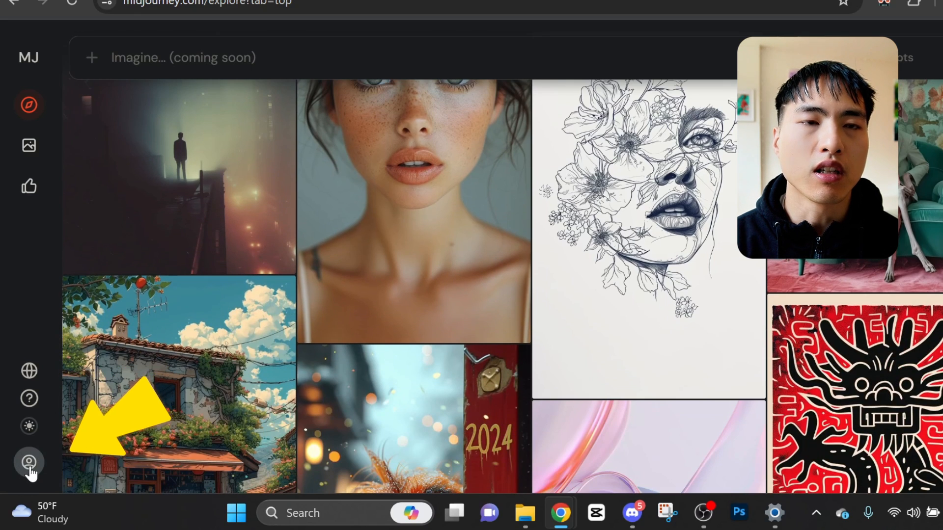
click(31, 467)
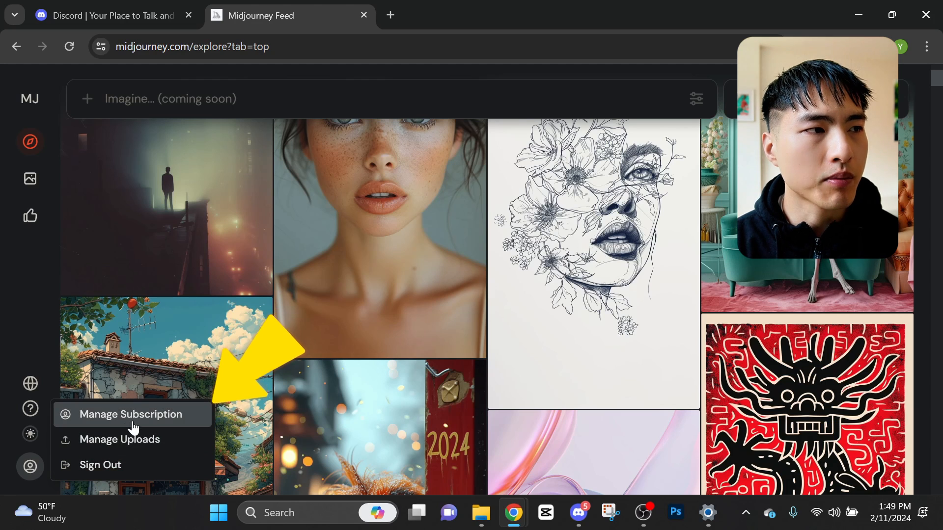
click(149, 418)
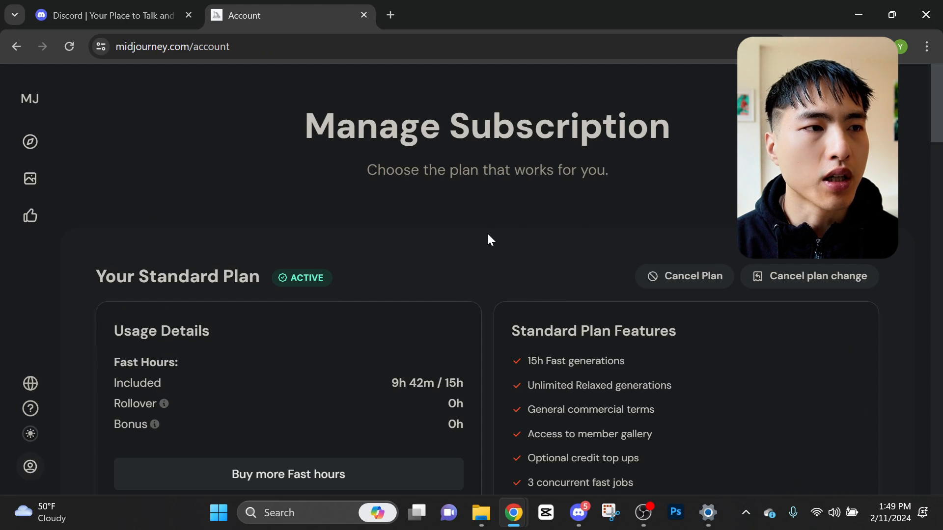
Step: Review the Basic, Standard and Pro plans and open the Basic plan's monthly billing option
scroll(489, 239, down, 15)
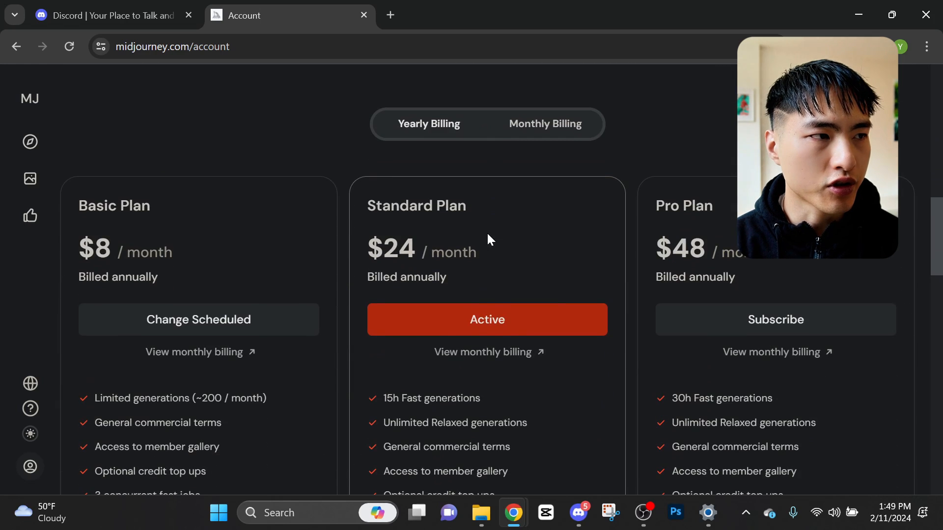
scroll(487, 240, down, 1)
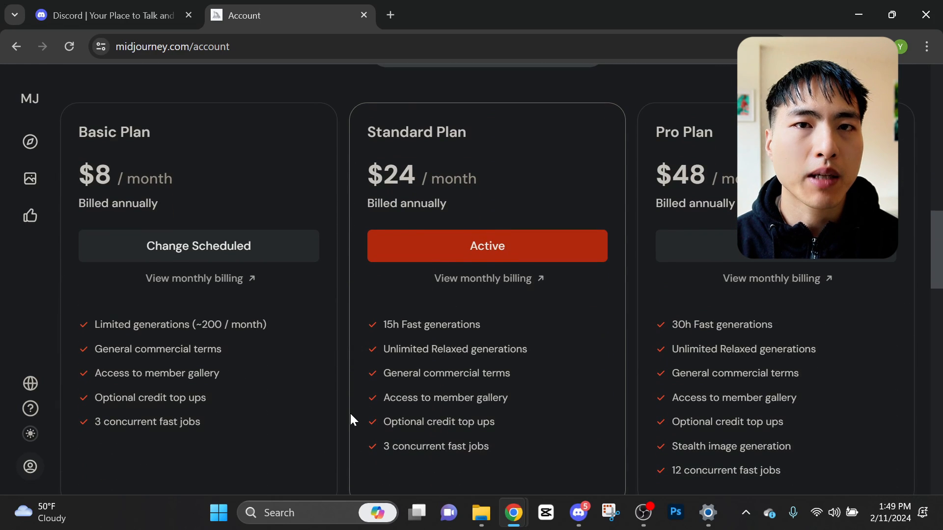
click(215, 279)
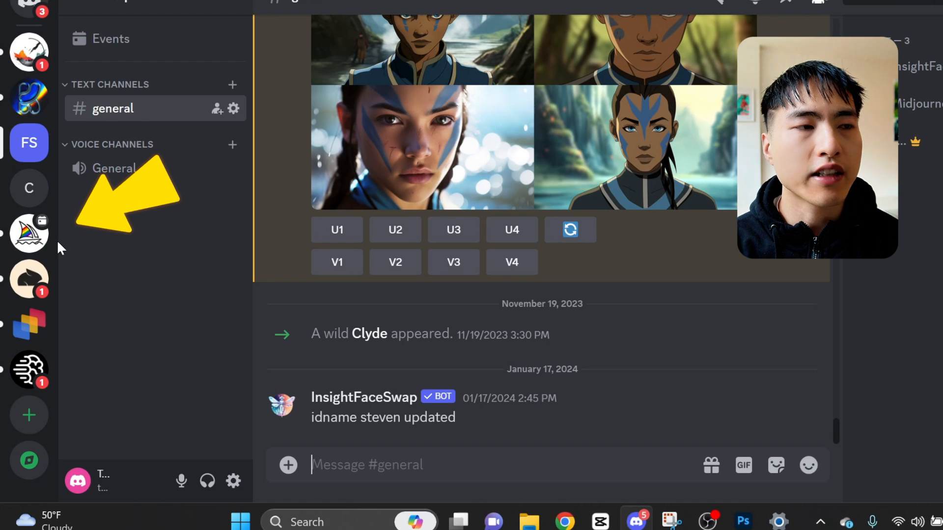
Step: Open the Midjourney server and read through the getting-started channel
click(28, 235)
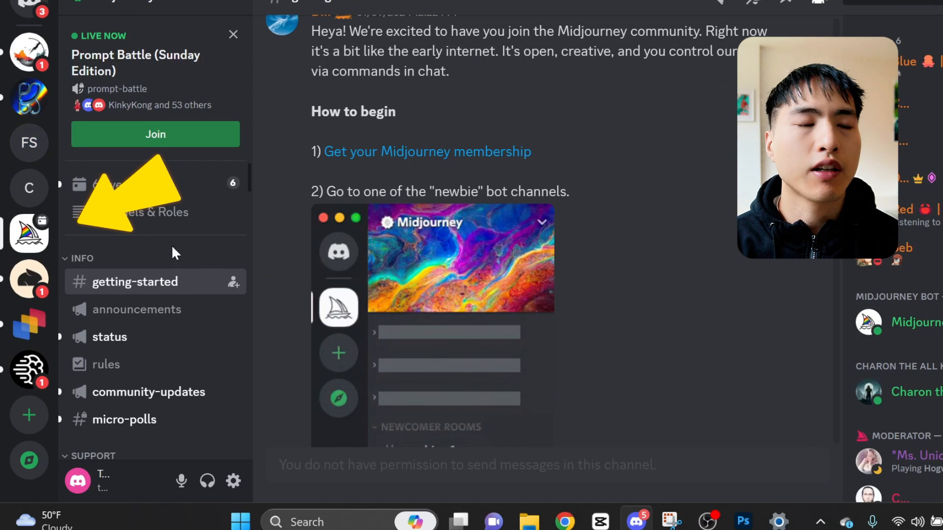
scroll(284, 254, up, 3)
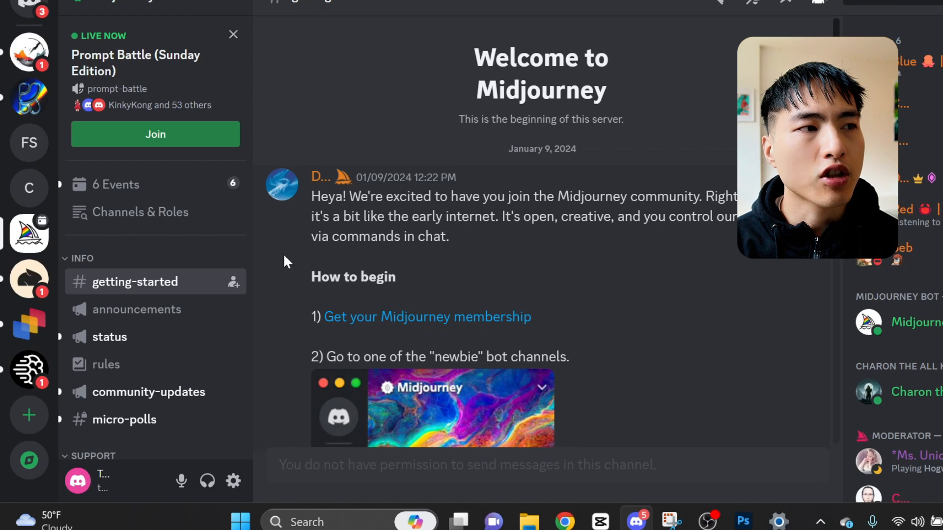
scroll(284, 254, down, 9)
scroll(284, 254, down, 3)
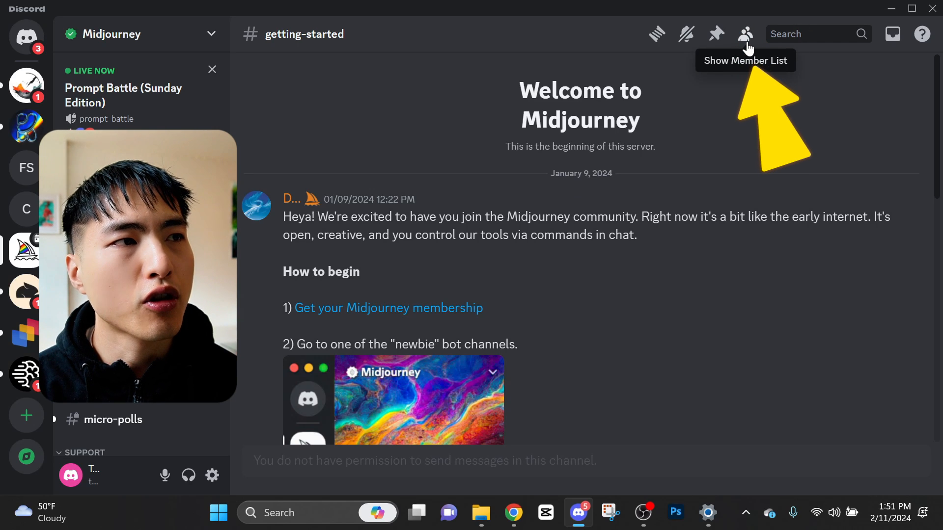
Step: Show the member list and start a direct message with Midjourney Bot
click(746, 35)
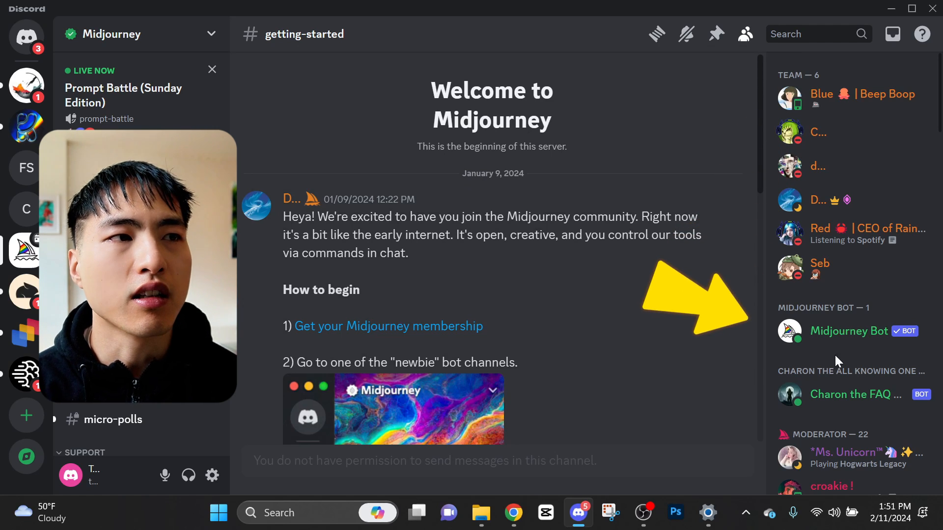
right_click(847, 338)
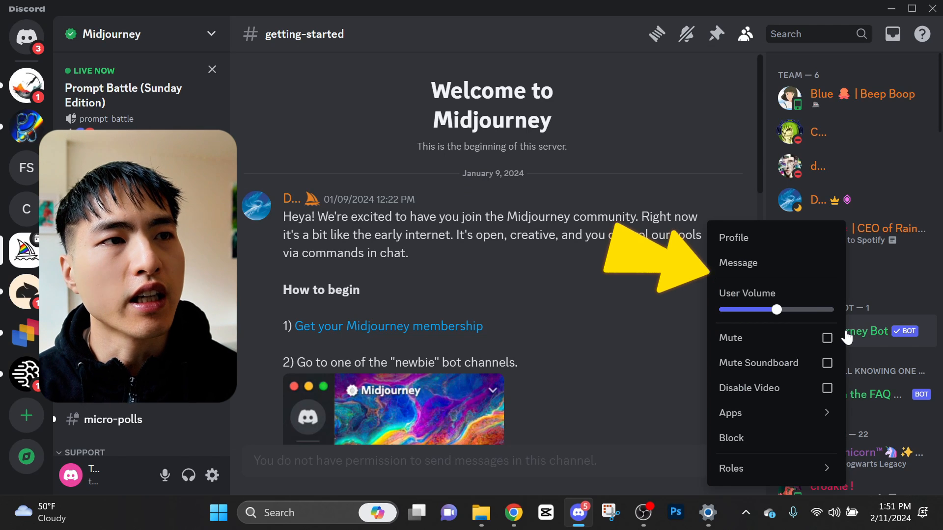
click(764, 270)
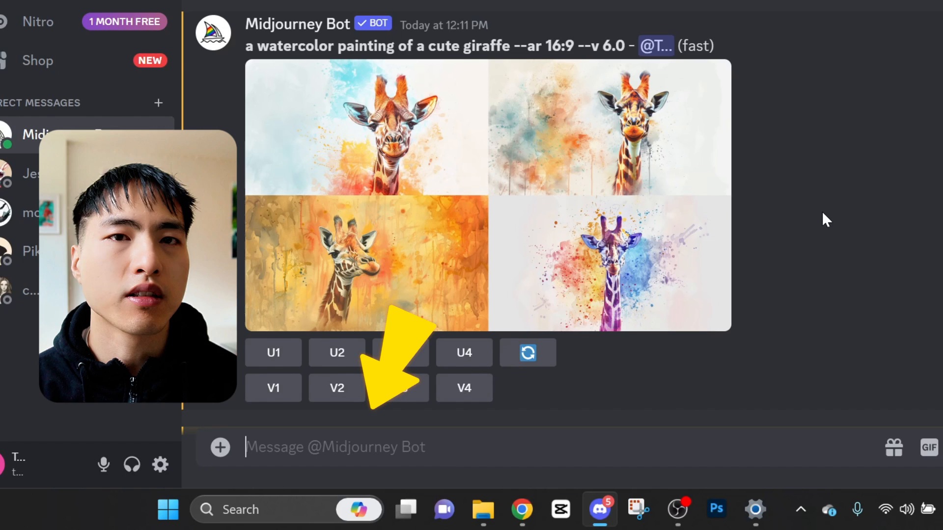
Step: Generate images with the /imagine command using the prompt "photo of a woman in cairo"
text(/imagine)
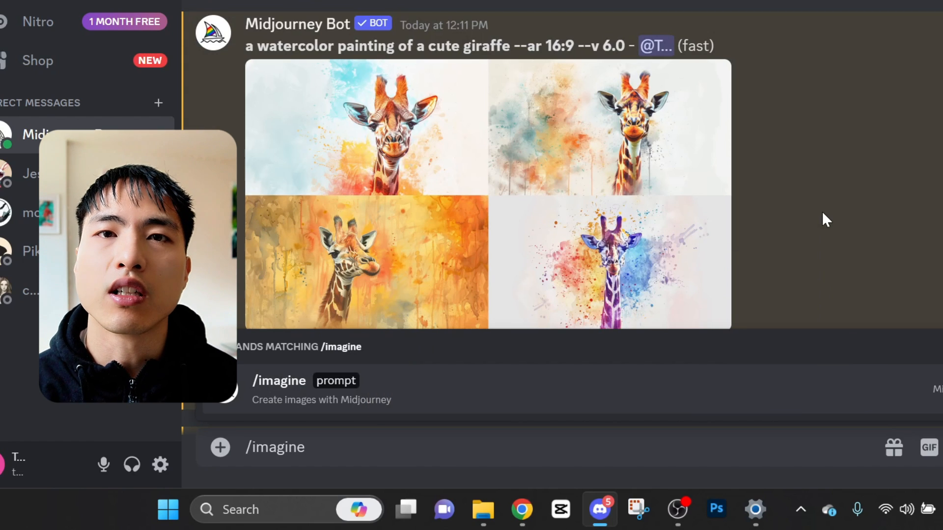
key(Tab)
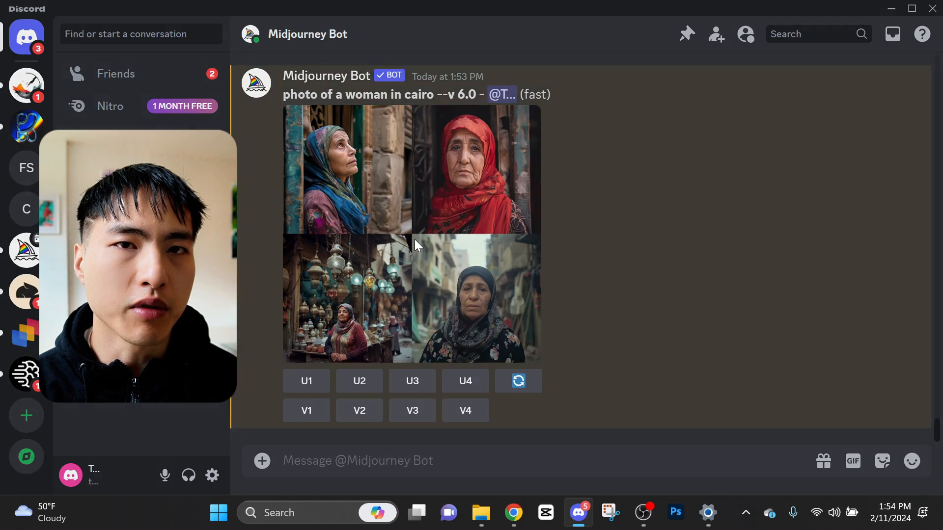
click(414, 239)
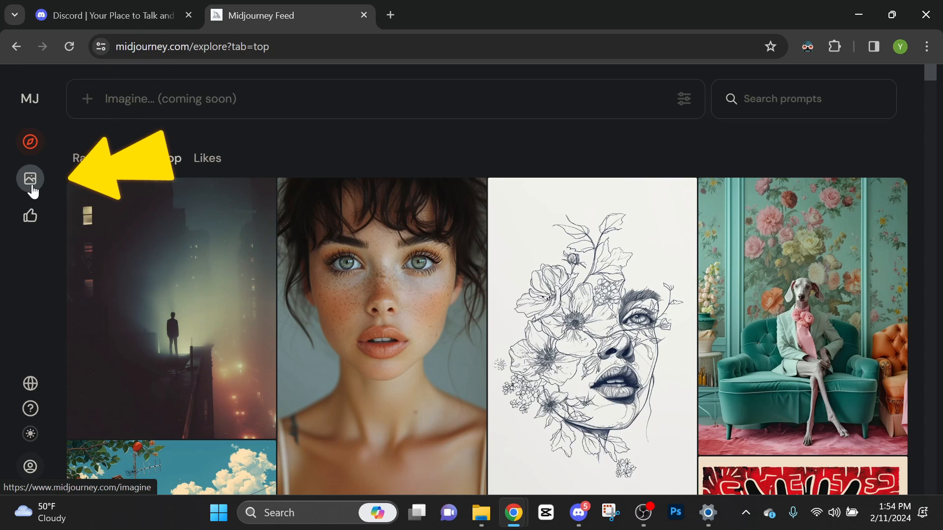
Step: Open the first Cairo woman image in the web gallery's My Images and download it
click(31, 180)
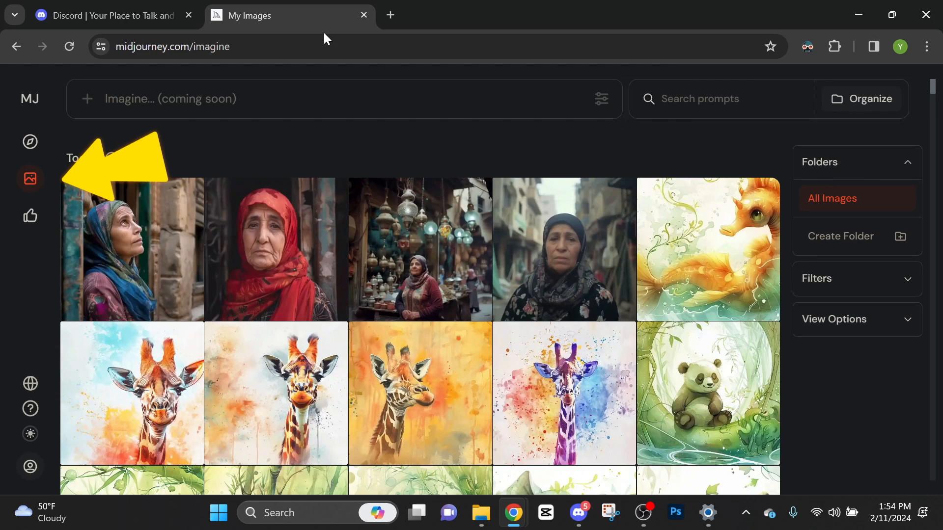
click(147, 231)
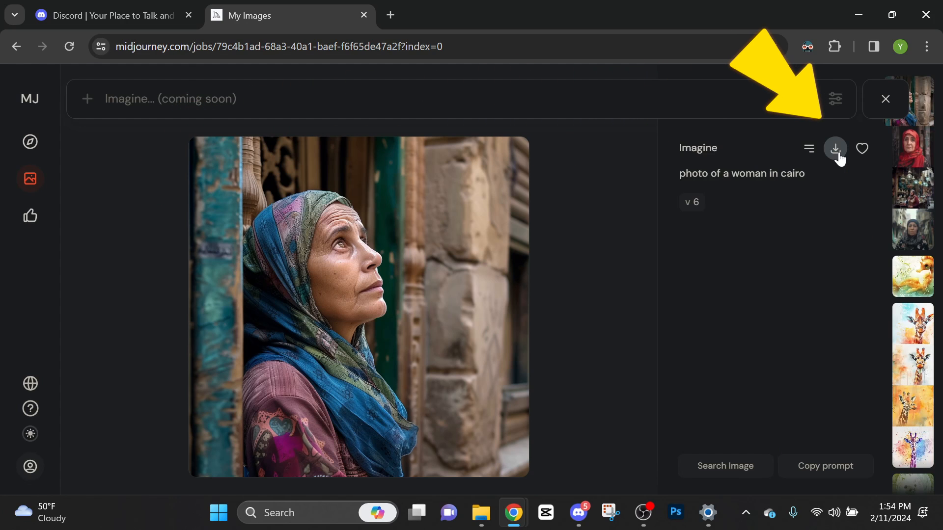
click(838, 154)
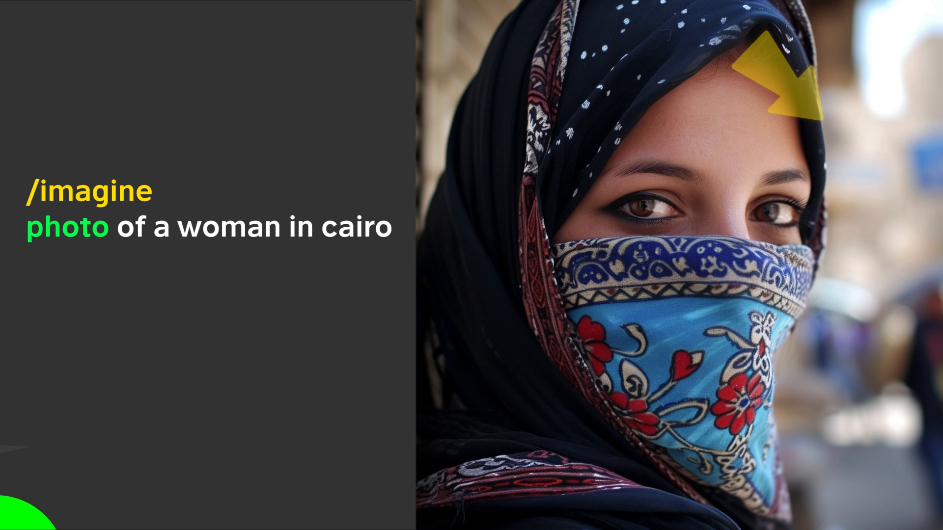
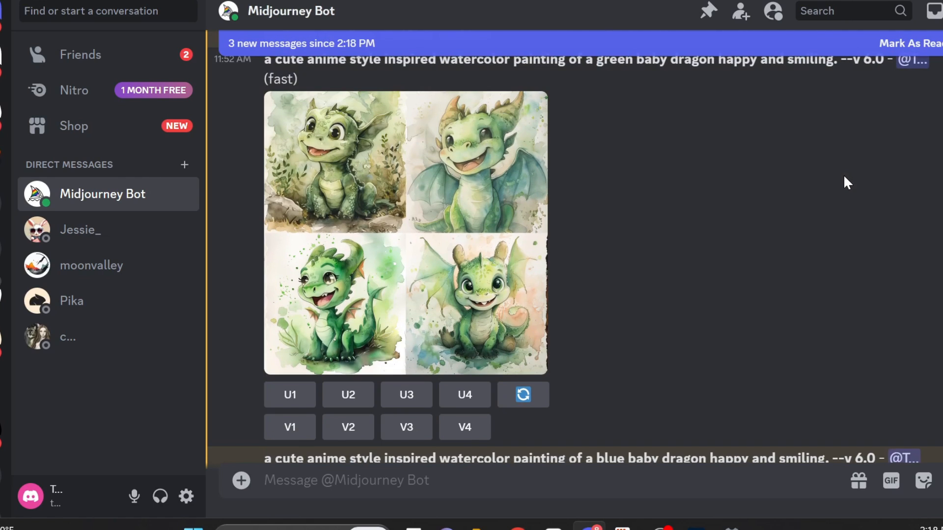
Step: Scroll through the earlier generated image grids in the conversation with Midjourney Bot
scroll(817, 238, down, 6)
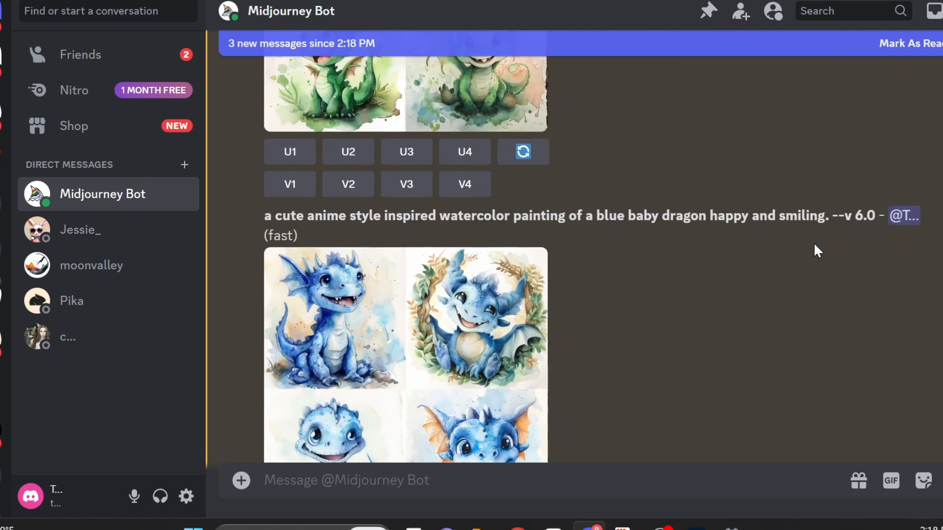
scroll(815, 246, down, 2)
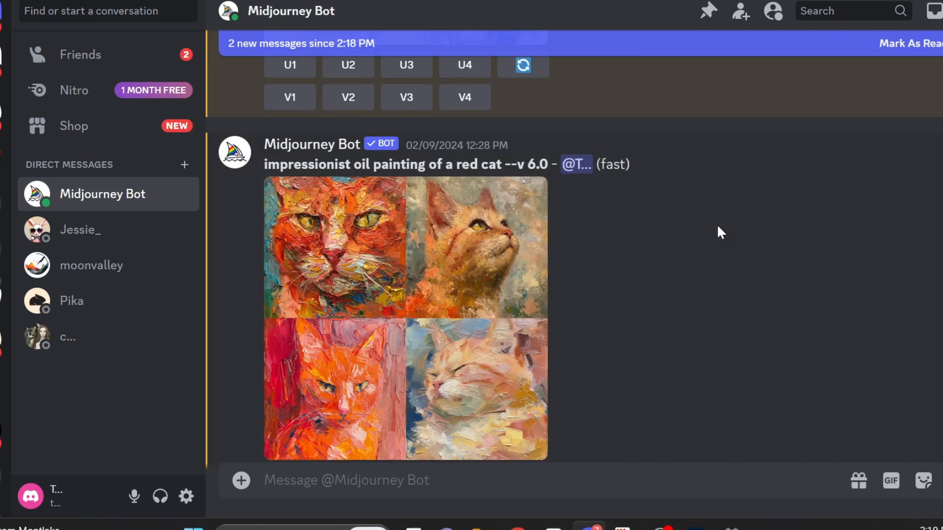
scroll(718, 231, down, 2)
scroll(718, 227, down, 10)
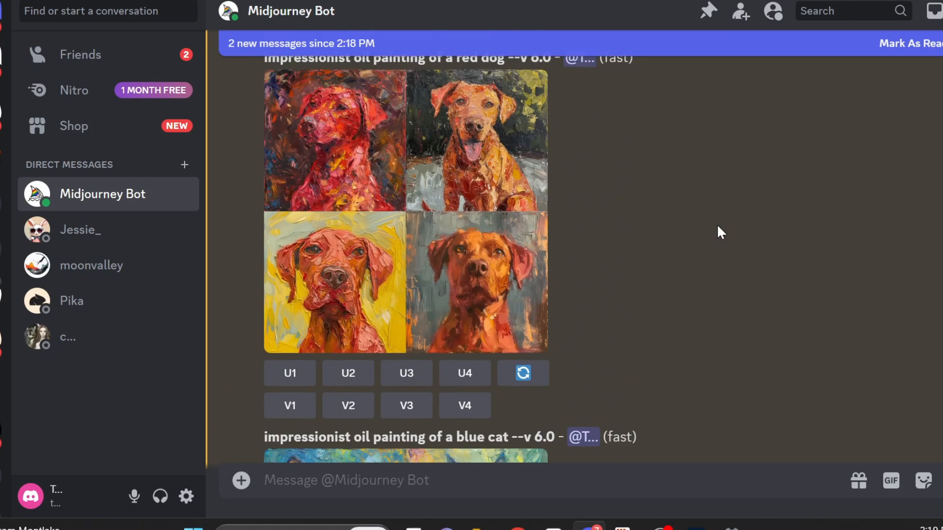
scroll(718, 231, down, 12)
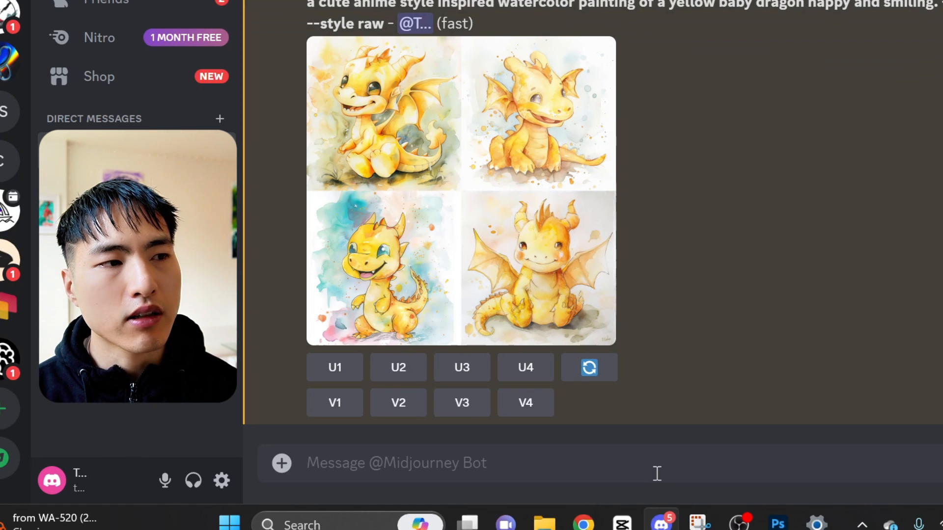
Step: Create a custom option named vertical_niji with the value --niji 6 --ar 9:16 --s 500 using /prefer option set
text(/prefe)
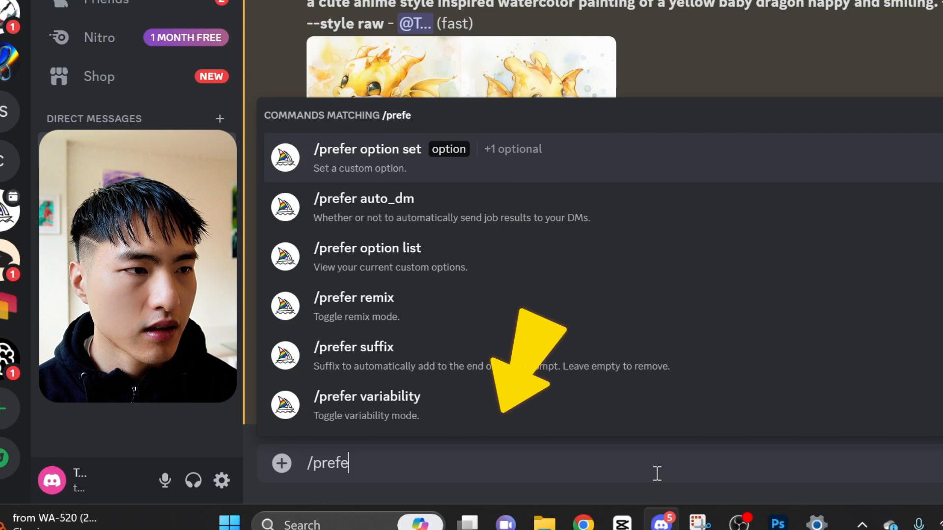
text(r option set)
key(Tab)
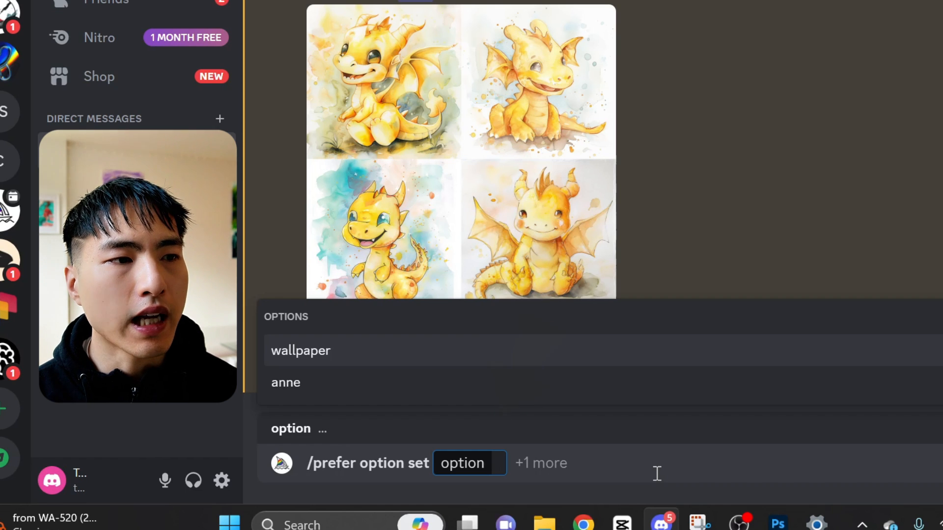
text(vertical_niji)
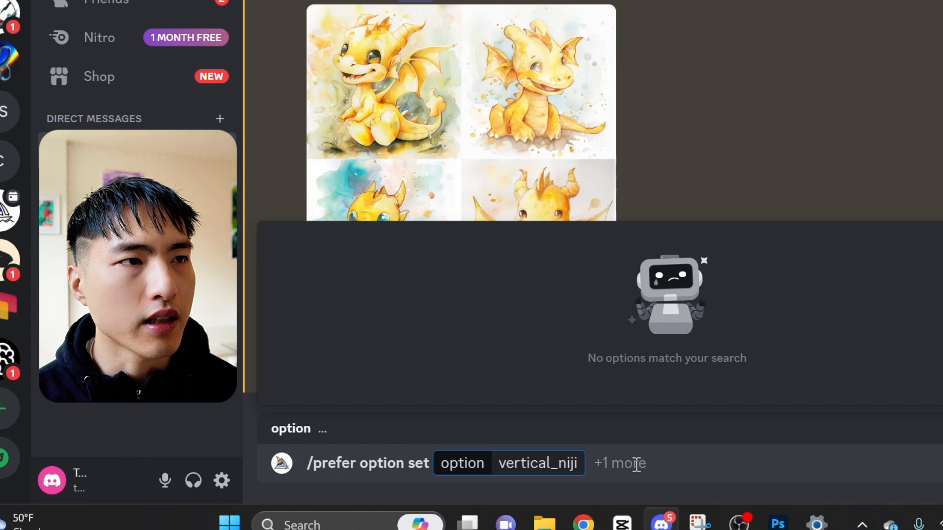
click(636, 464)
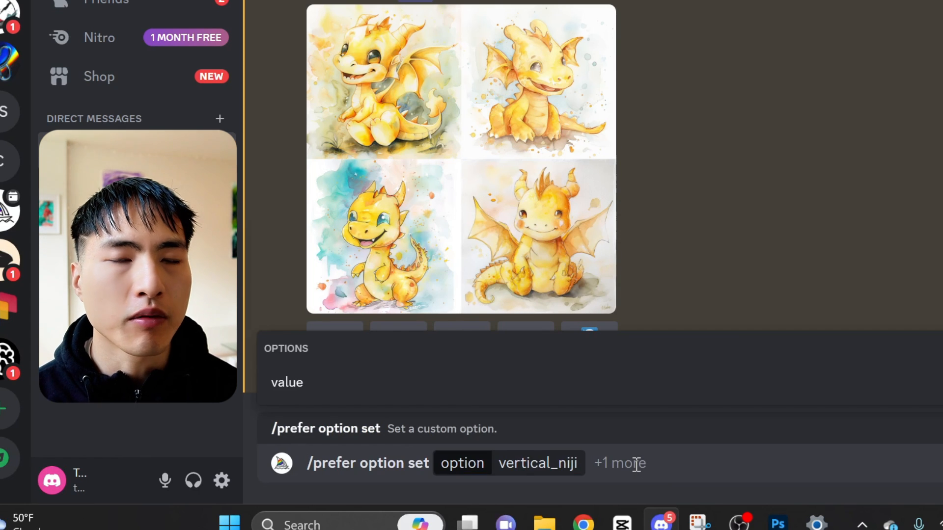
click(639, 399)
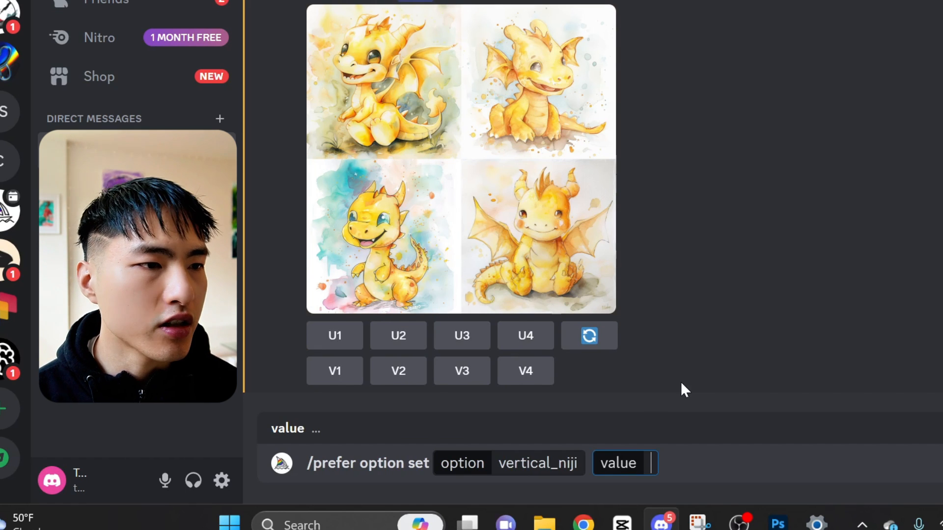
text(--niji 6 --ar 9:16 --s)
text(500)
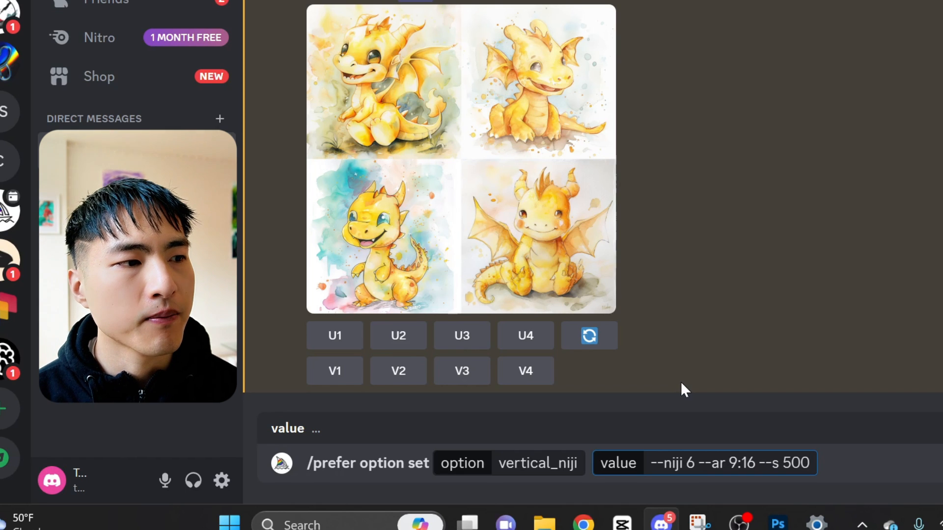
key(Return)
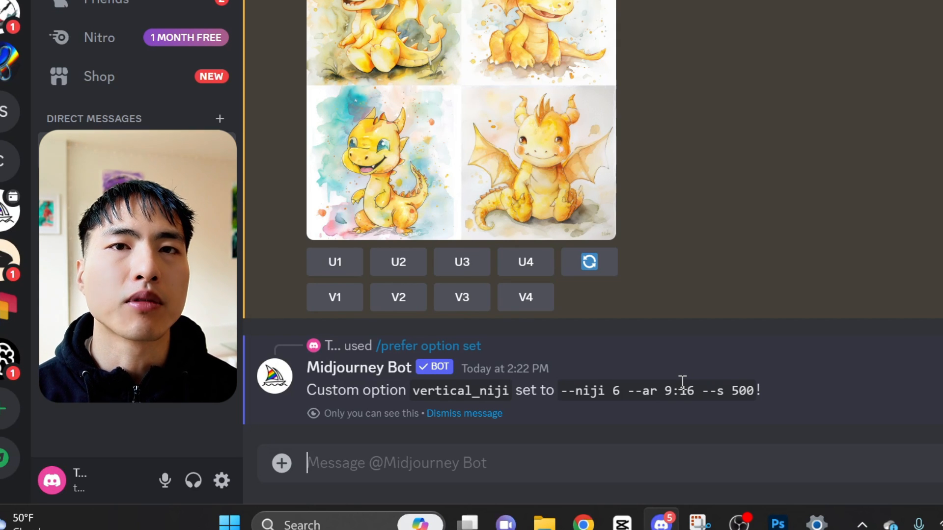
Step: Generate images with /imagine using the prompt "a yellow fox spirit that is made out of dandelions. There are many flower petals on the skin --vertical_niji"
text(/imag)
key(Tab)
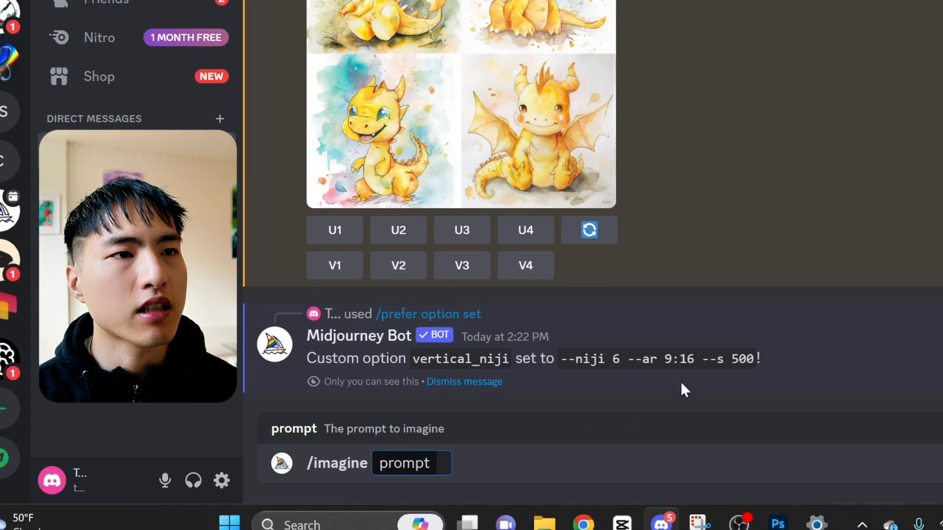
text(a yellow fox spirit that is made out of dandeli)
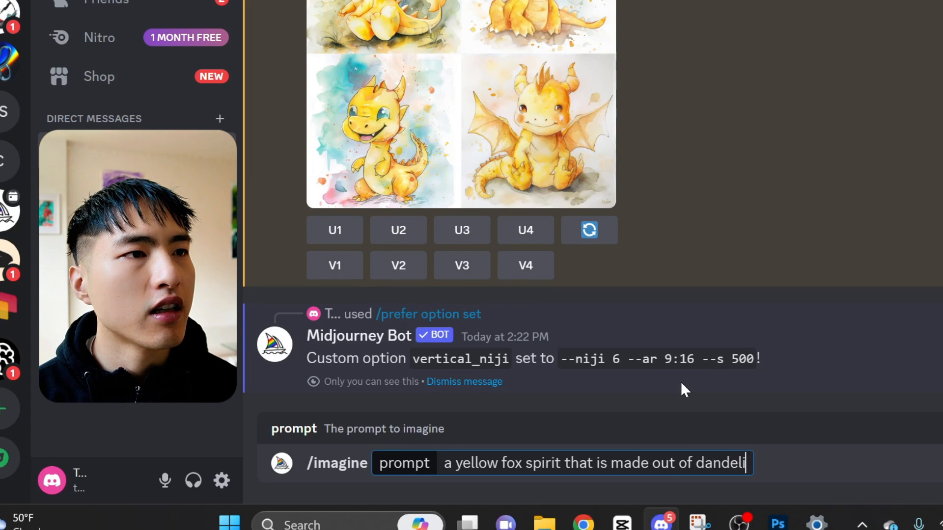
text(ons. There are many flower petals on the skin --)
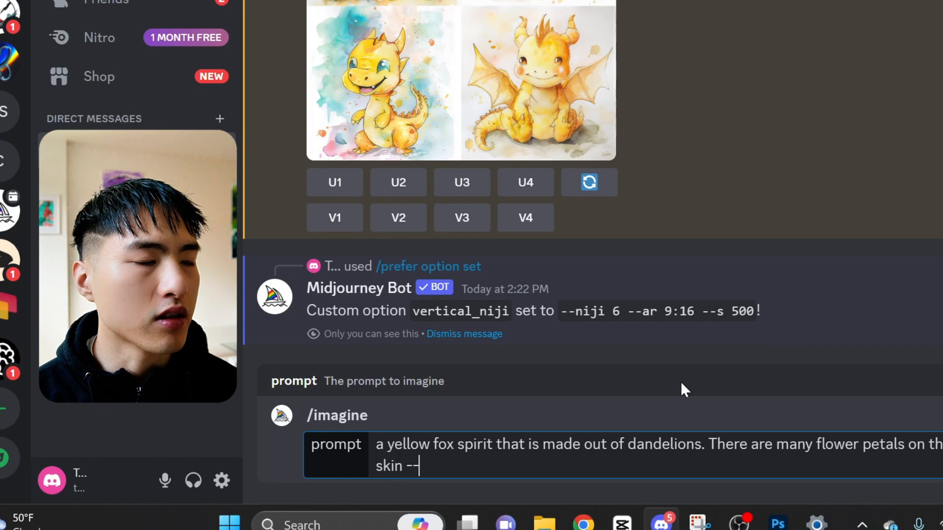
text(ver)
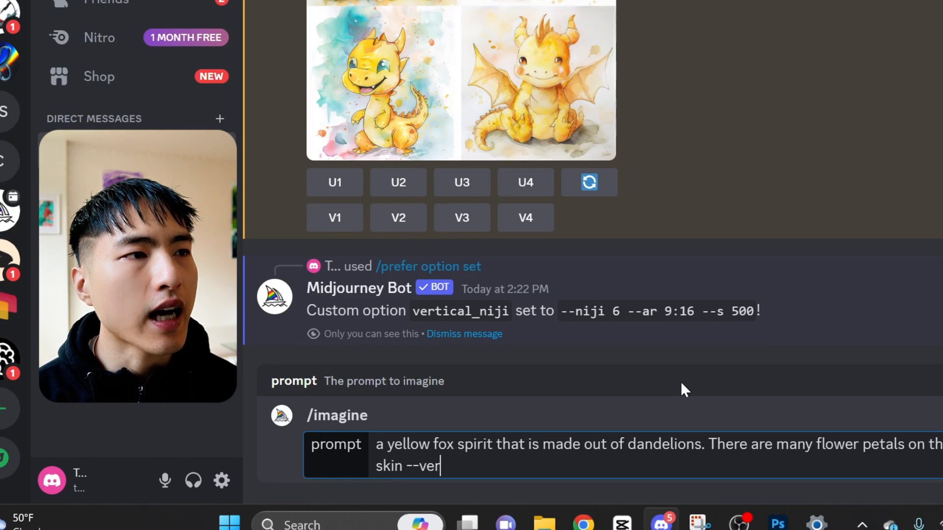
text(tical_niji)
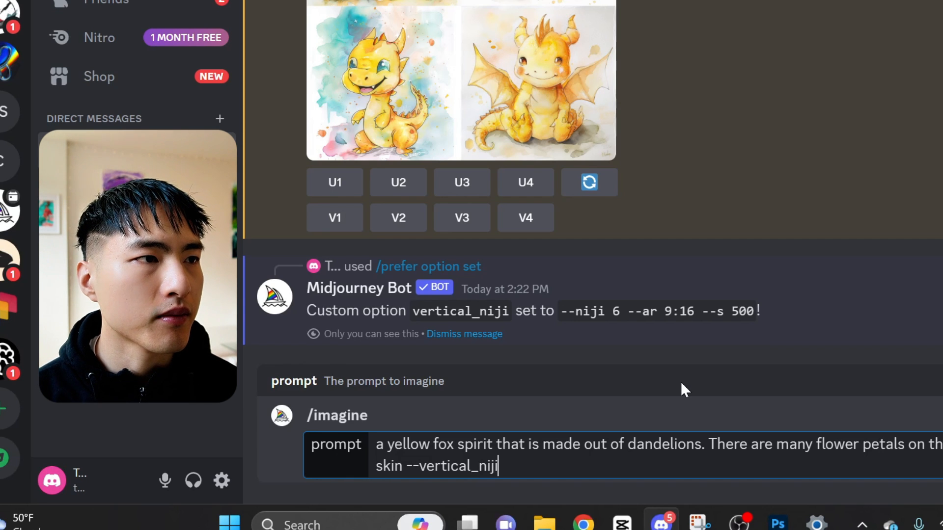
key(Return)
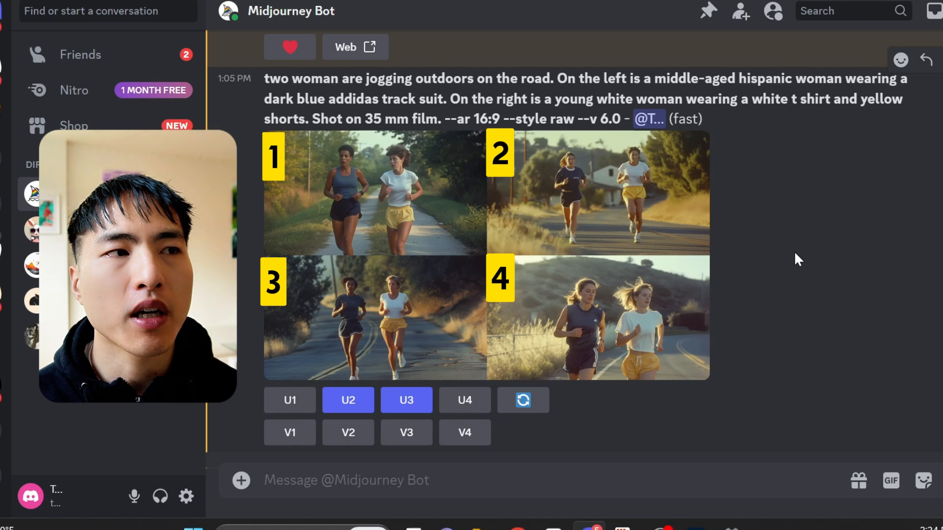
Step: Upscale image 3 of the jogging women grid and run a further upscale on the result
click(417, 407)
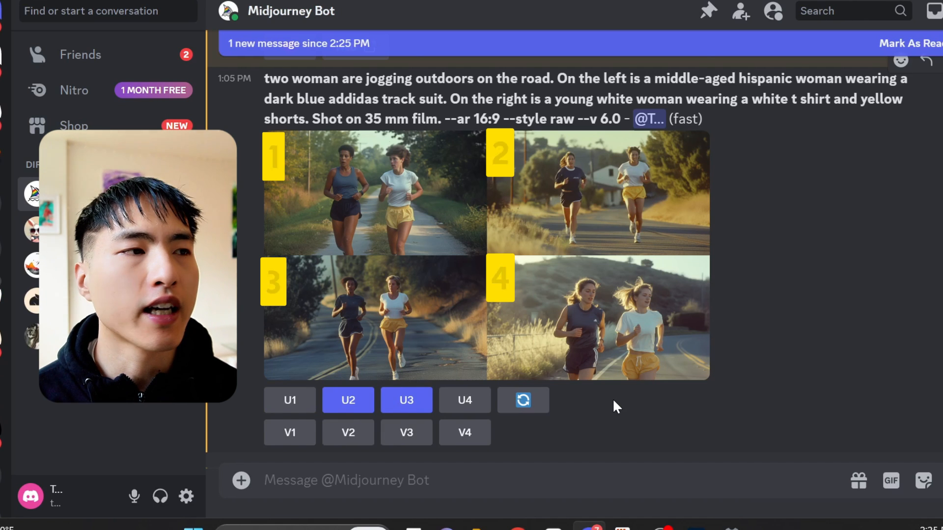
scroll(617, 407, down, 5)
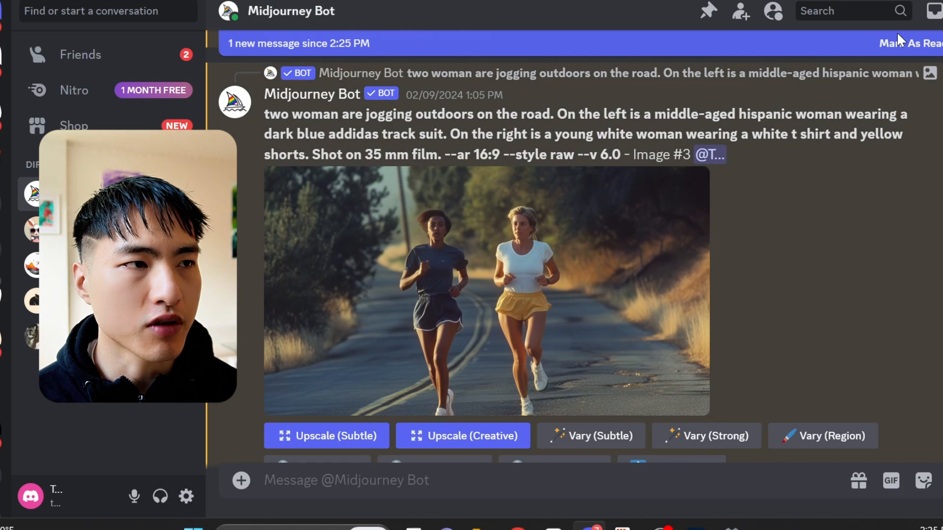
click(903, 43)
scroll(837, 255, down, 2)
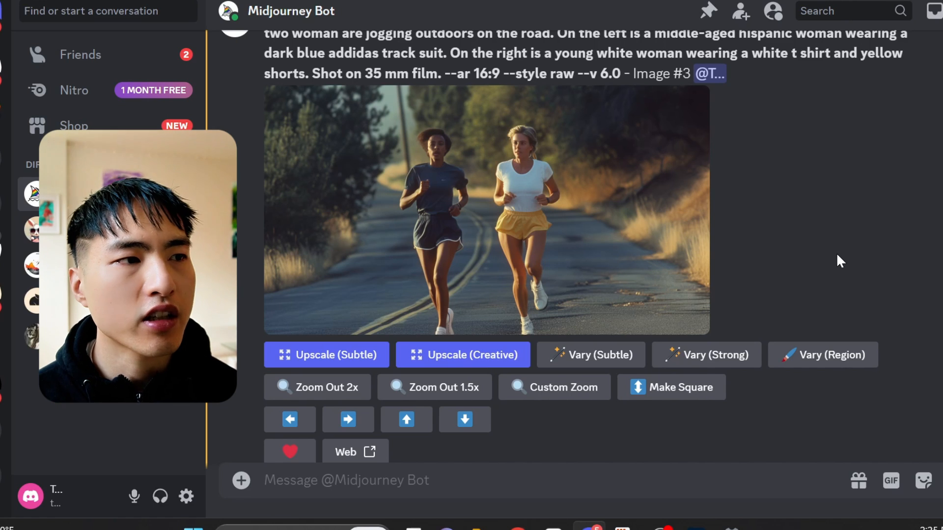
click(357, 366)
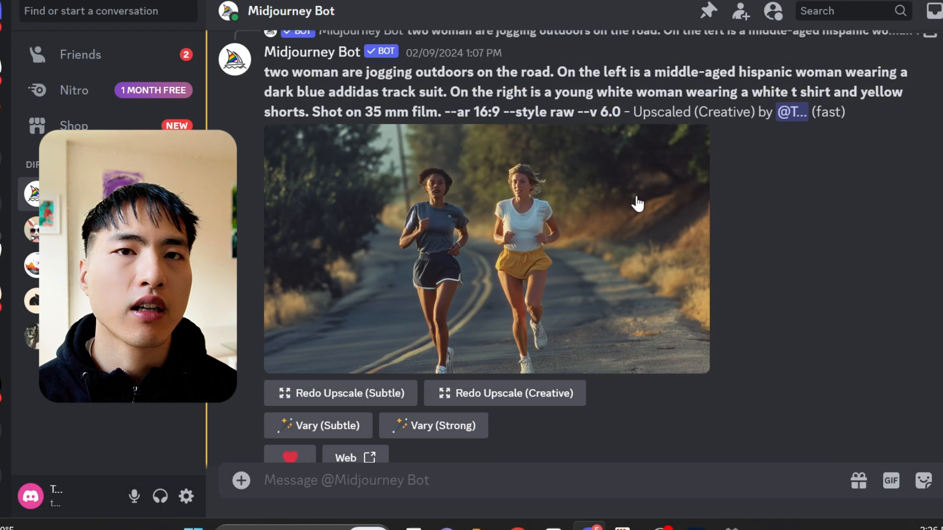
Step: Save the upscaled jogging women image to the computer
right_click(636, 193)
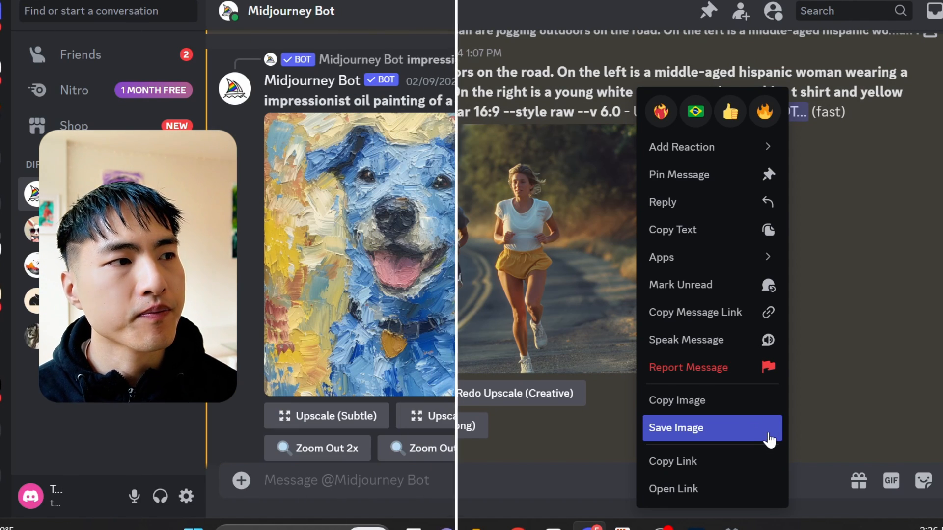
click(768, 433)
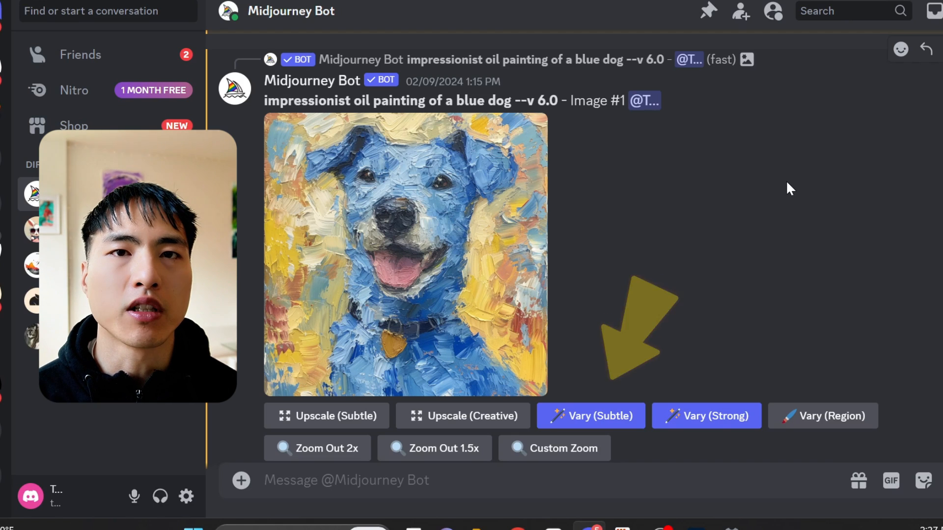
Step: Create subtle variations of the blue dog painting and open the resulting variations grid
click(604, 432)
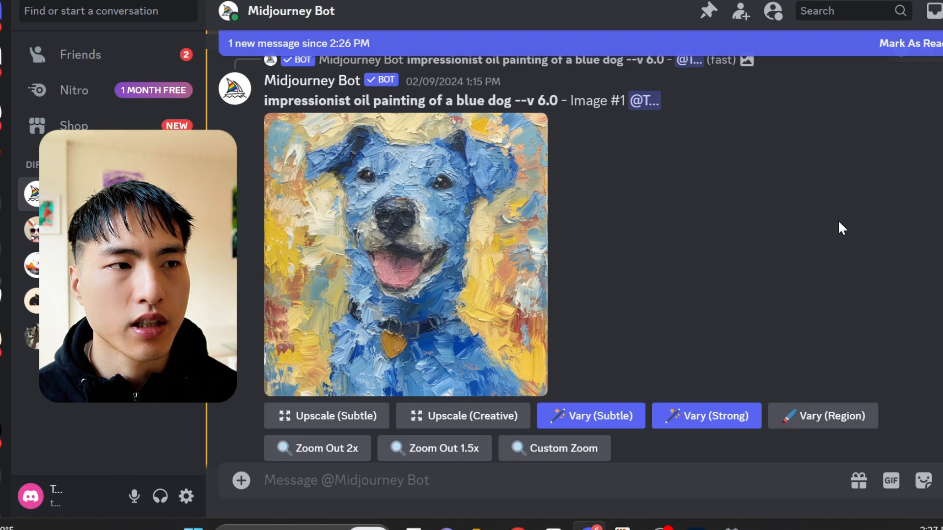
scroll(838, 224, down, 10)
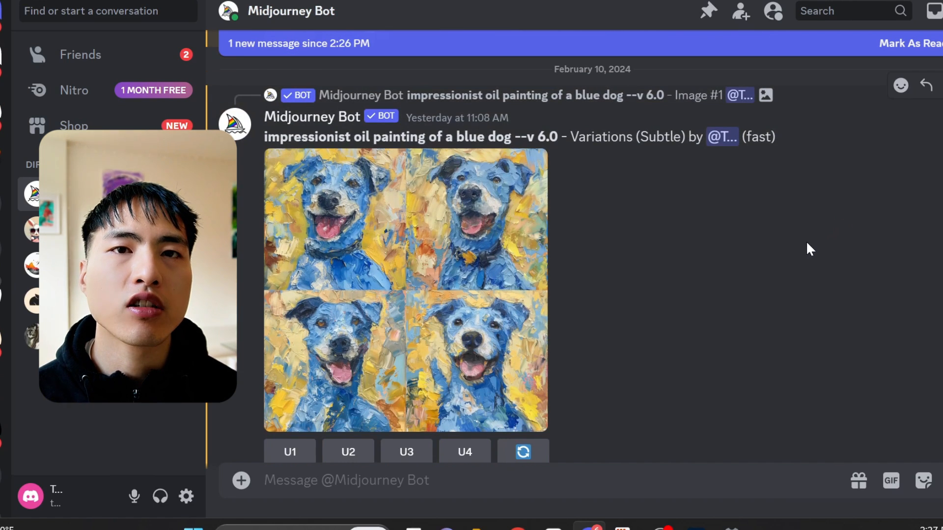
click(390, 293)
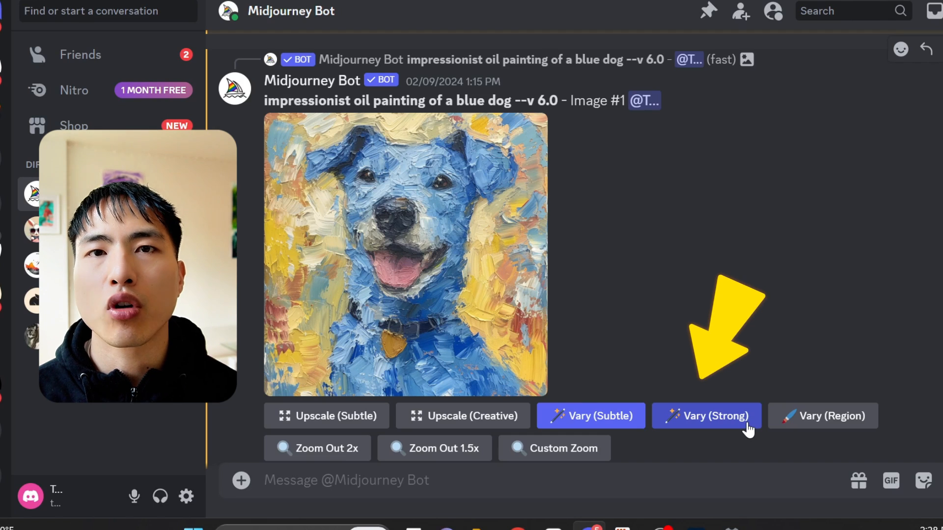
Step: Create strong variations of the blue dog painting
click(748, 430)
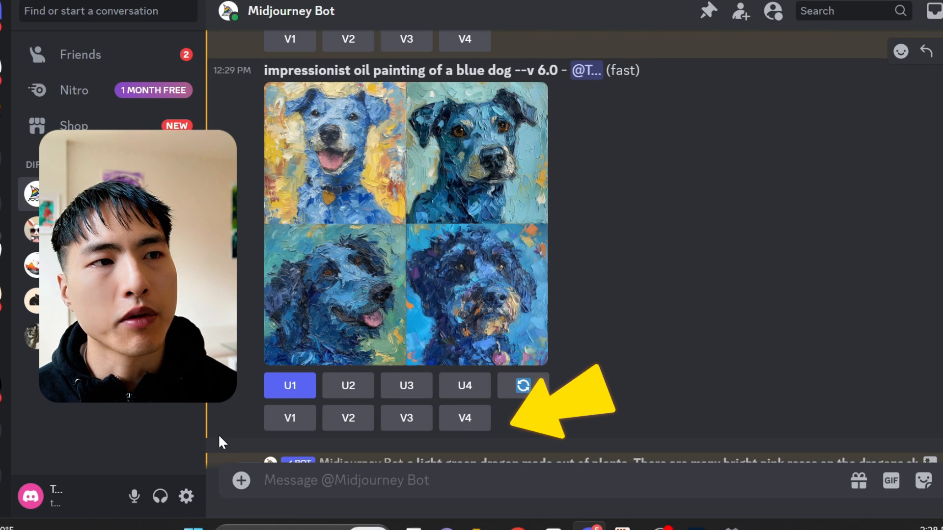
click(273, 427)
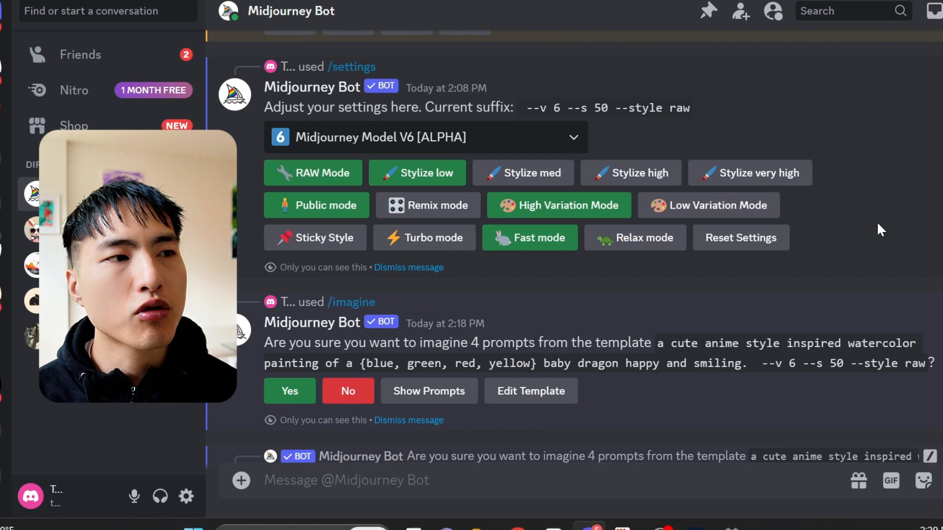
Step: Switch the Midjourney settings to Low Variation Mode
click(732, 206)
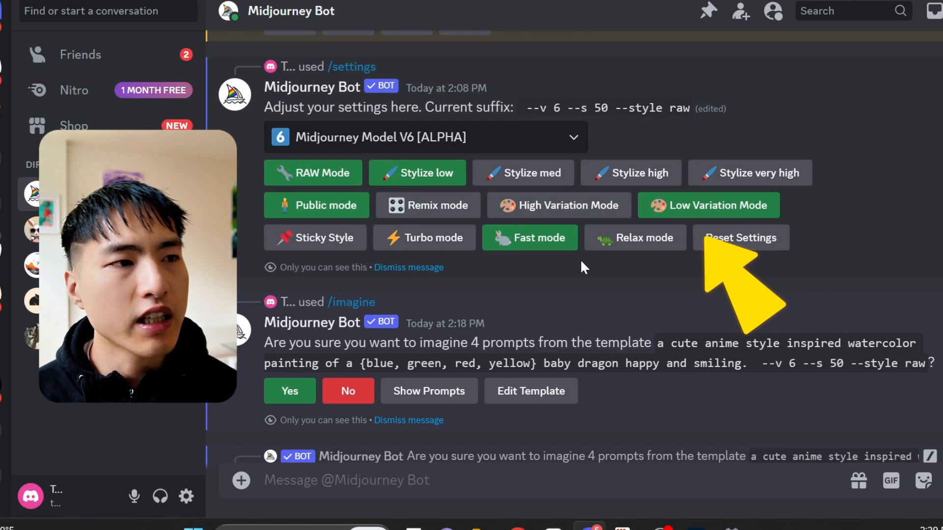
click(580, 215)
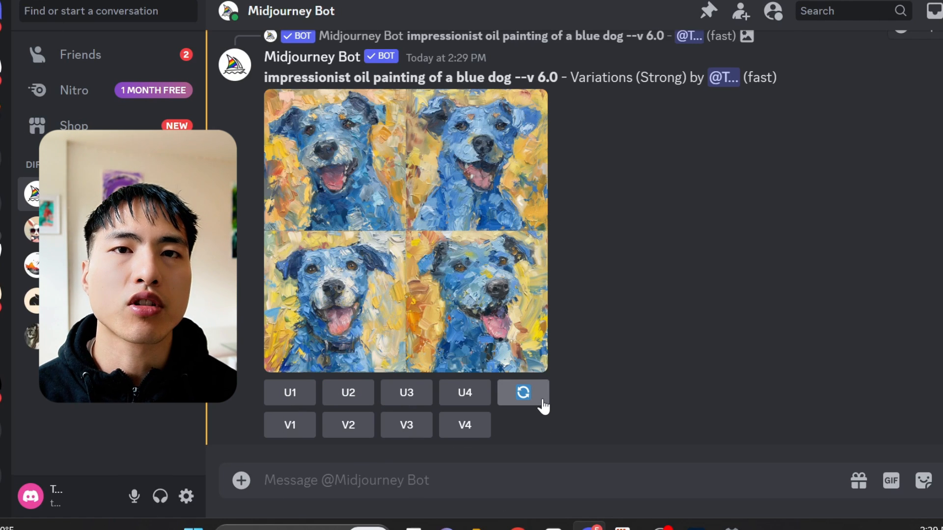
Step: Reroll the strong variations grid of the blue dog painting and open the image
click(523, 393)
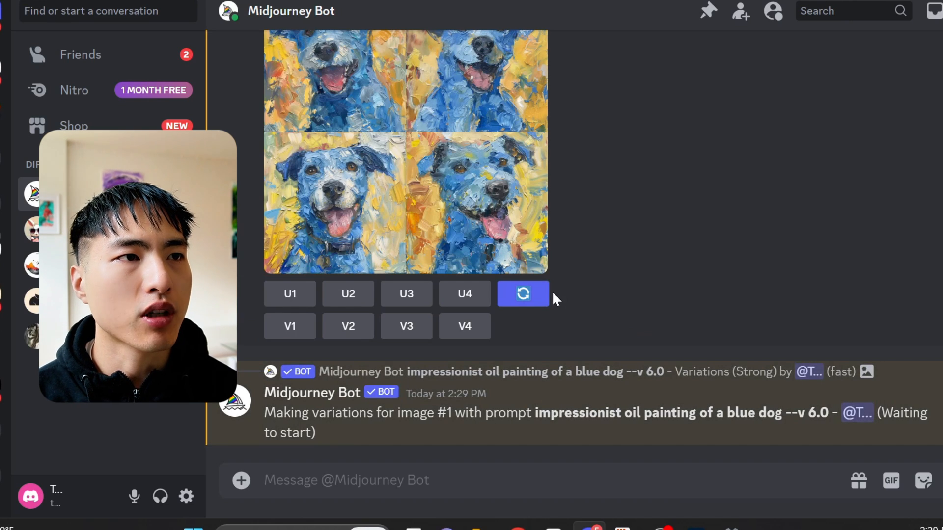
click(539, 302)
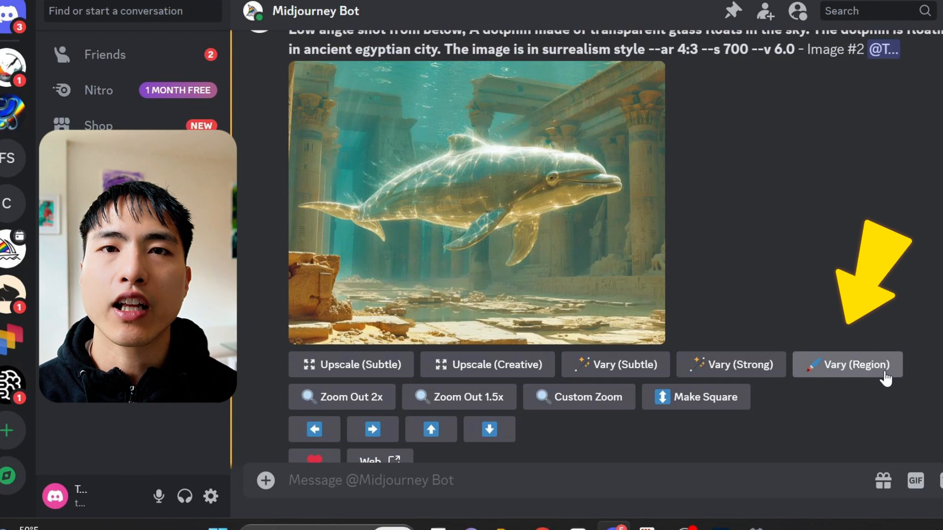
Step: Vary a rectangular region at the bottom centre of the glass dolphin image with the prompt "An ancient egyptian priest looking upwards, shot from behind"
scroll(882, 372, down, 1)
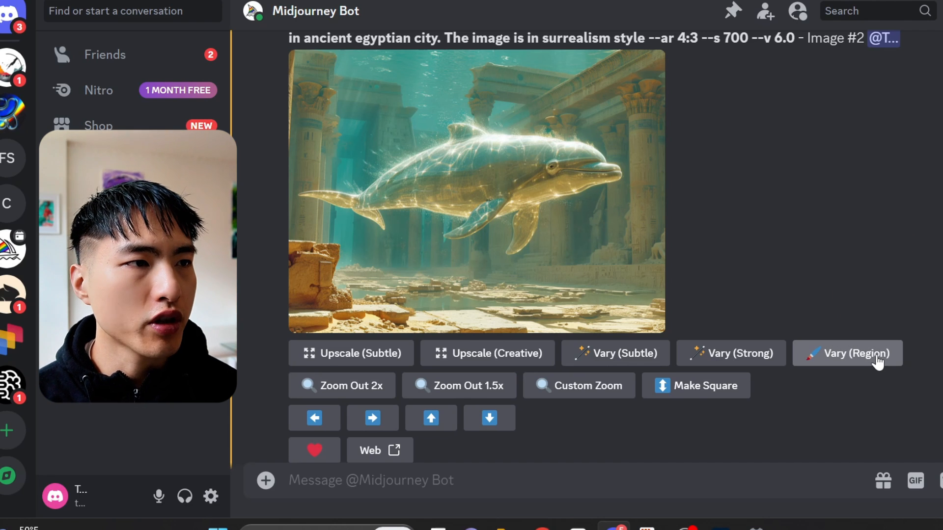
click(878, 363)
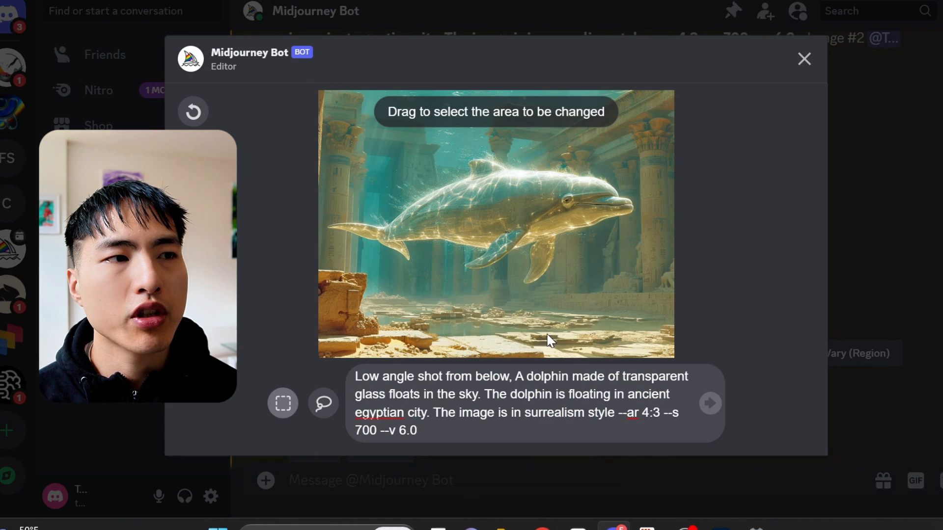
click(269, 407)
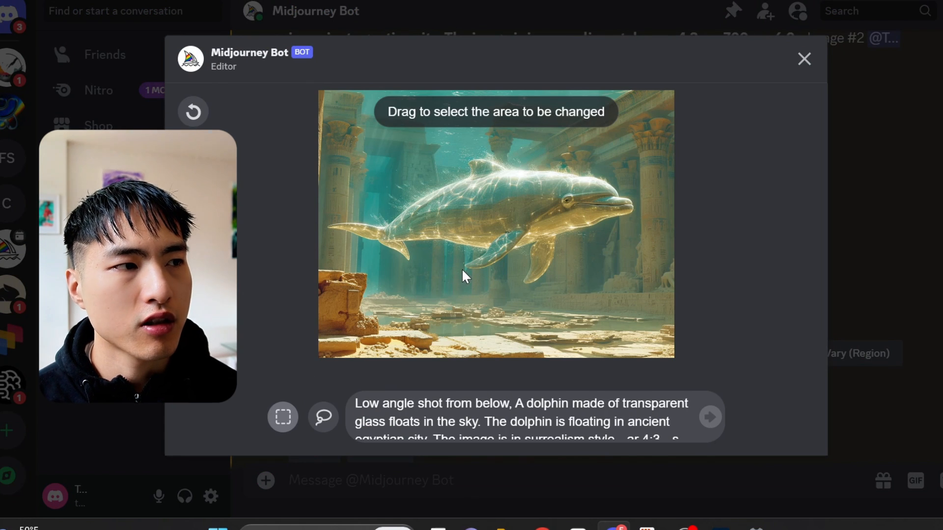
mouse_move(464, 265)
mouse_down()
mouse_move(613, 356)
mouse_move(593, 365)
mouse_up()
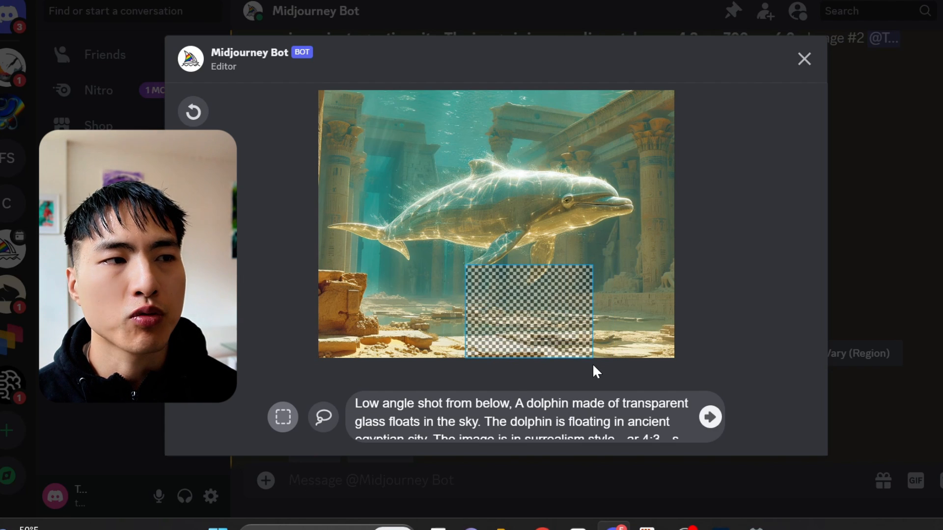
click(599, 422)
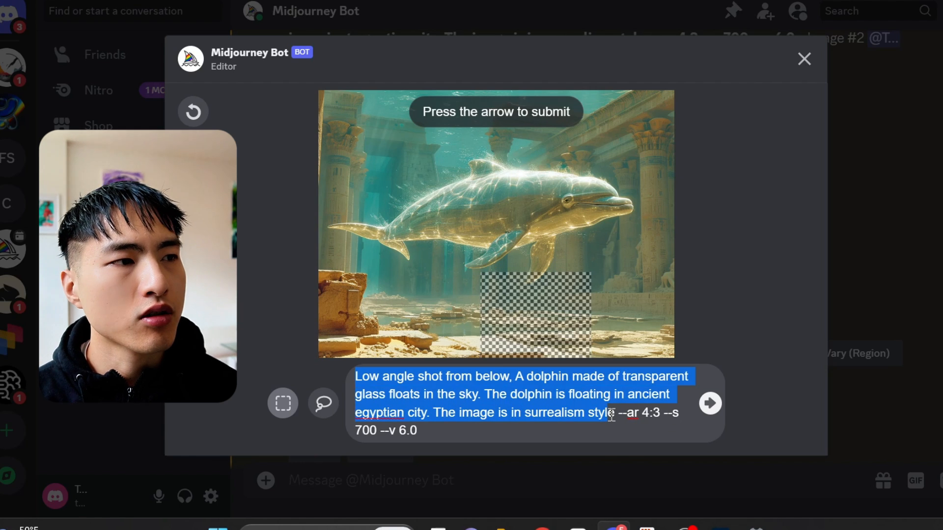
text(An ancient egyptian priest looking upwards, shot from behind)
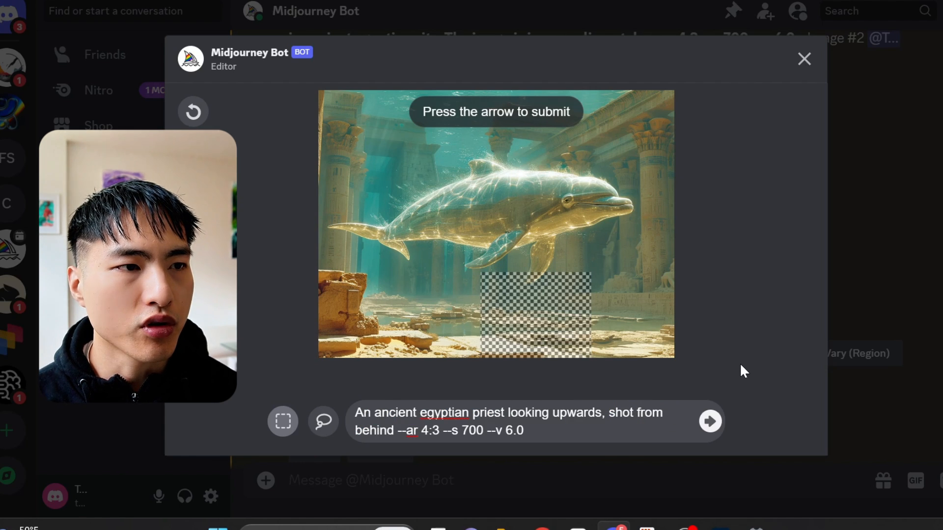
click(715, 431)
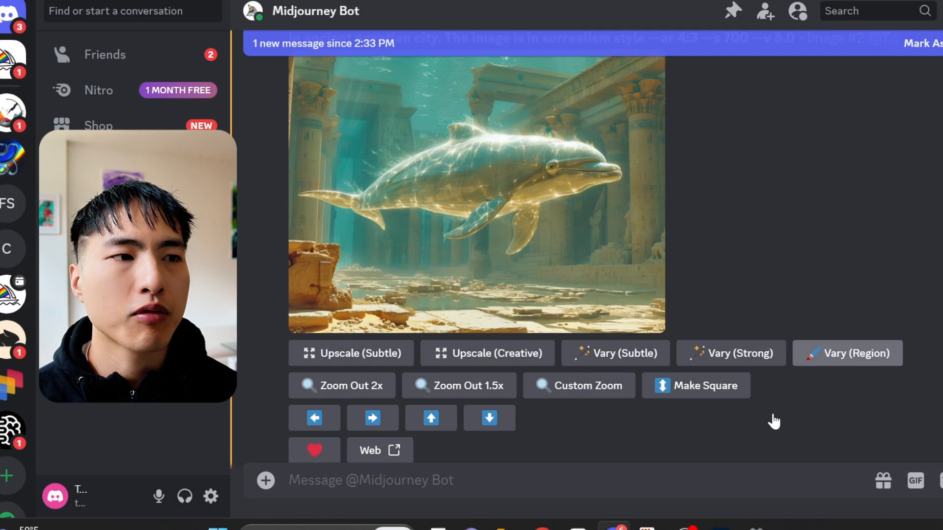
Step: Open the priest region-variation grid and review the crown sentence in the swimmer-and-dolphin prompt
scroll(772, 411, down, 8)
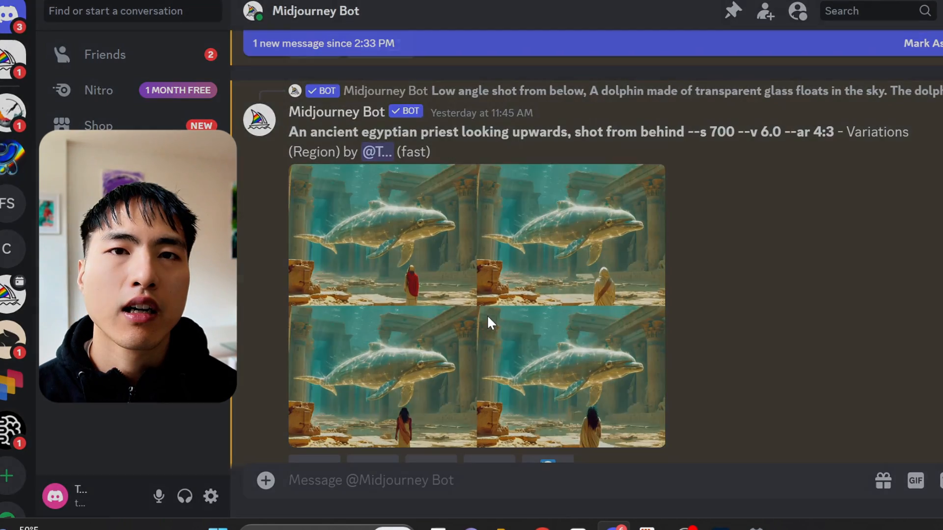
click(487, 314)
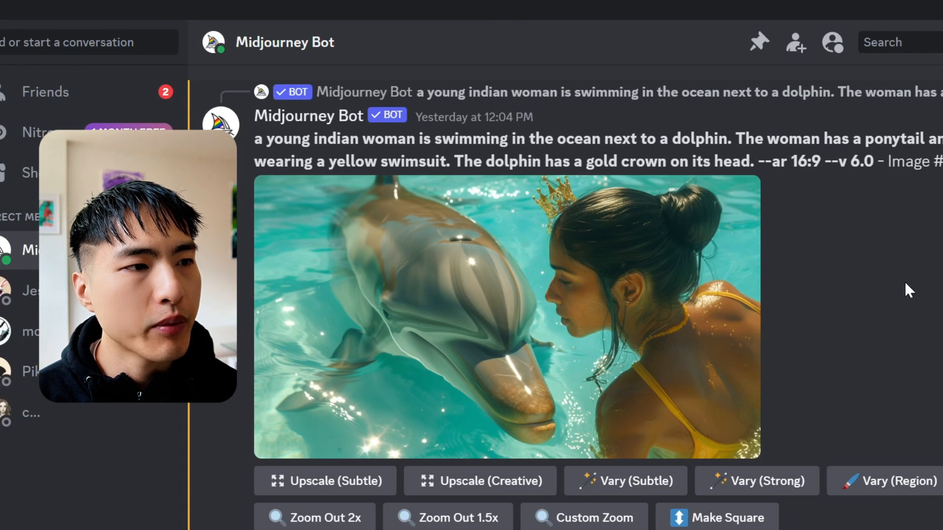
drag(758, 161, 458, 161)
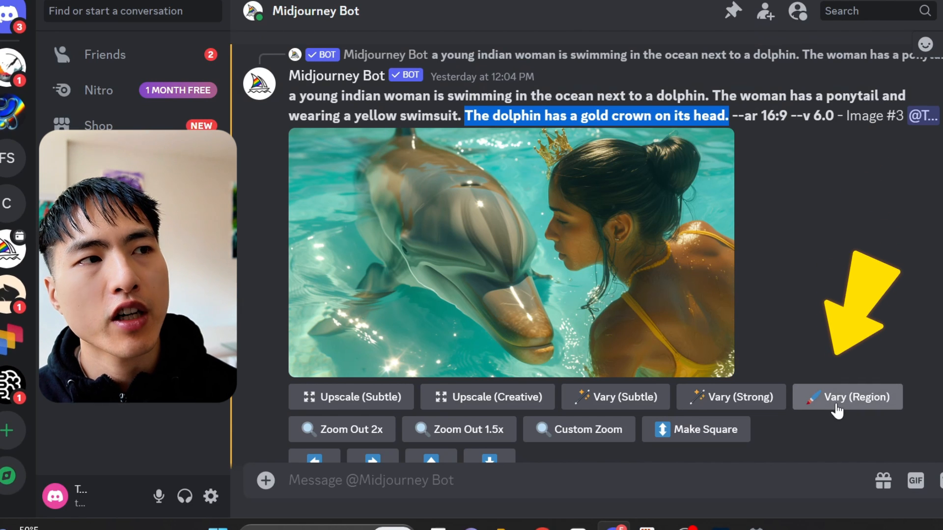
Step: Lasso an area at the top of the swimmer-and-dolphin image and vary it with the prompt shortened to "a young indian woman"
click(836, 412)
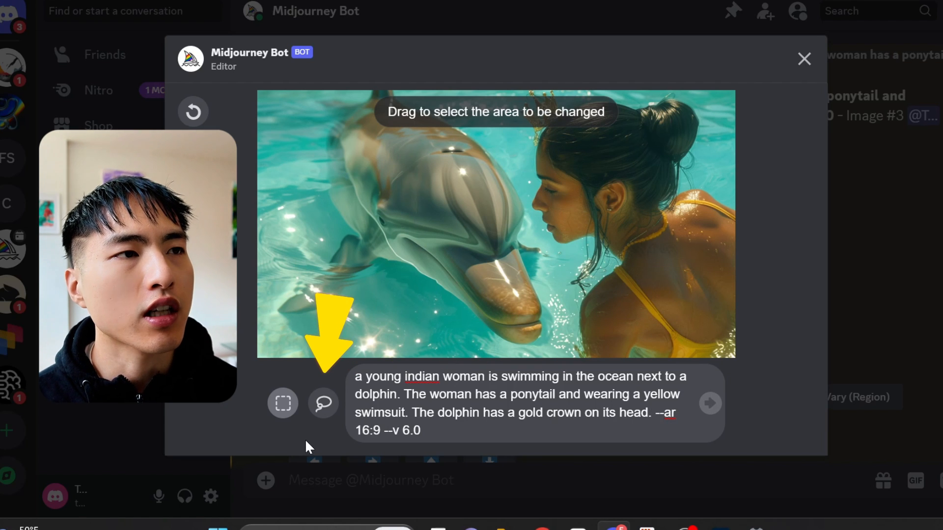
click(324, 405)
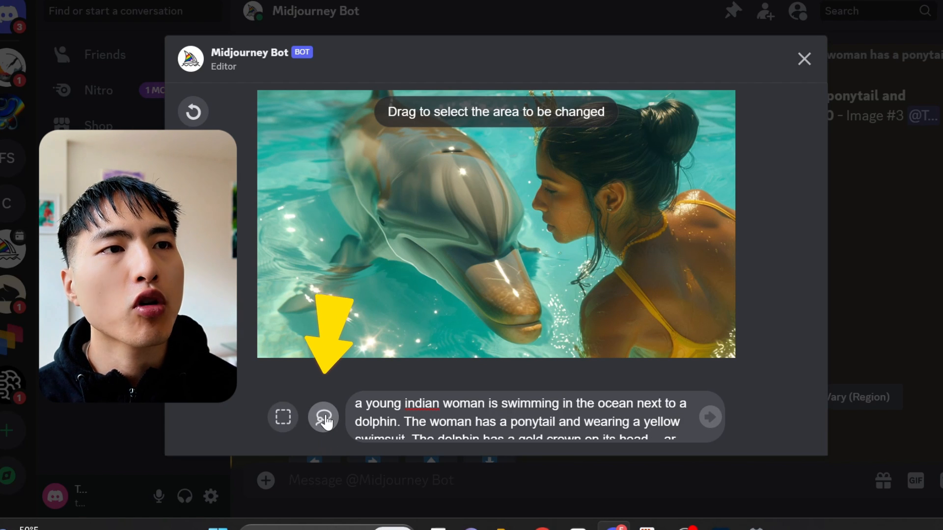
drag(517, 134, 570, 157)
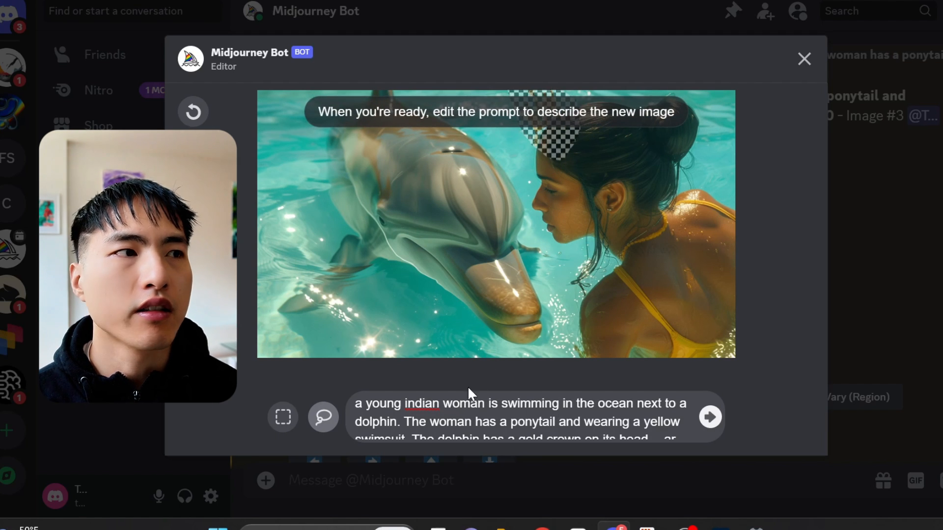
drag(486, 403, 652, 419)
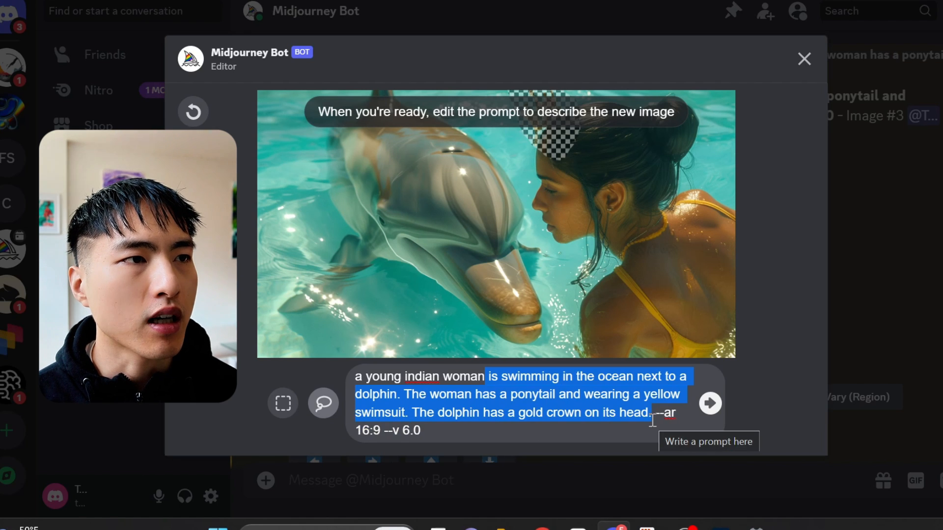
key(BackSpace)
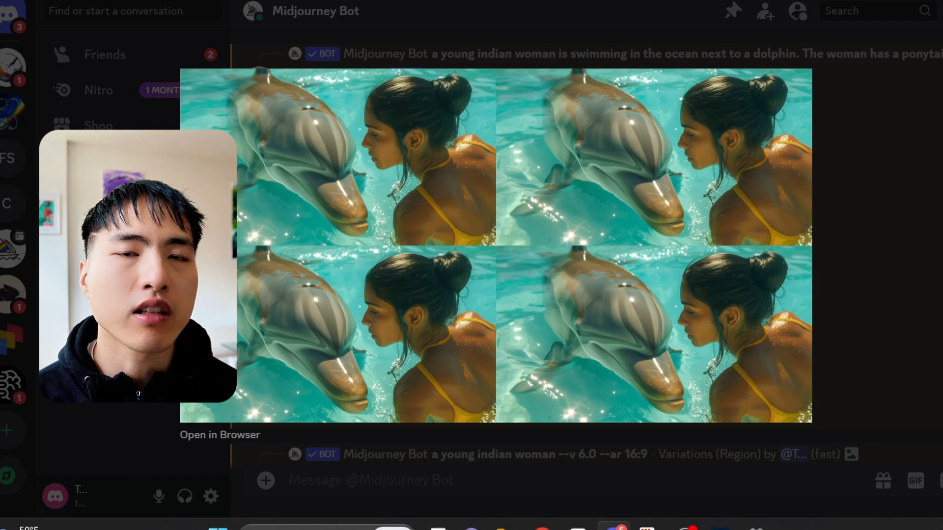
Step: On the upscaled swimmer image, lasso the dolphin's head and vary that region with the prompt "gold crown"
click(819, 268)
scroll(819, 267, down, 5)
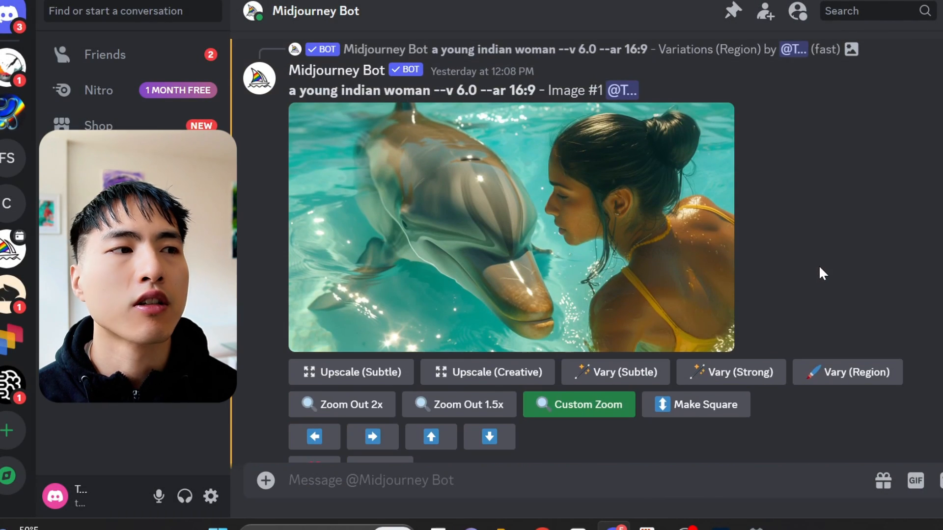
click(878, 382)
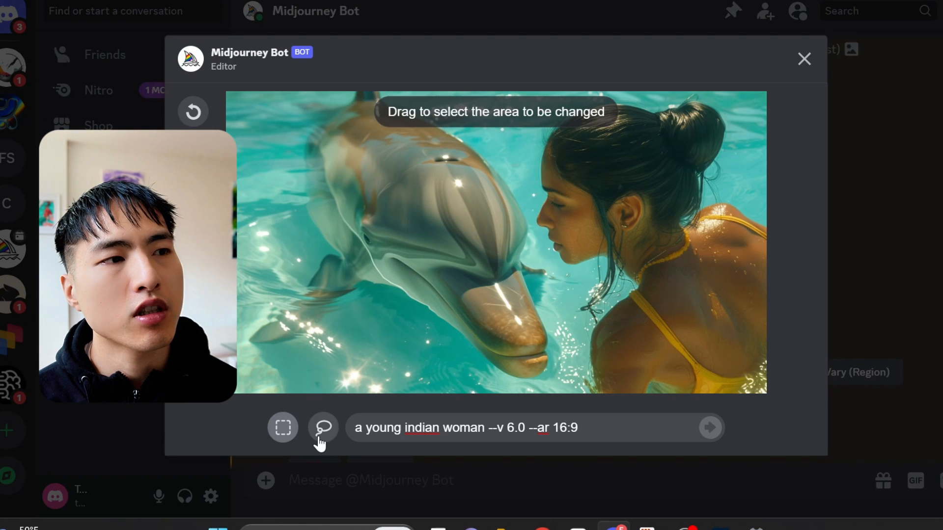
click(318, 436)
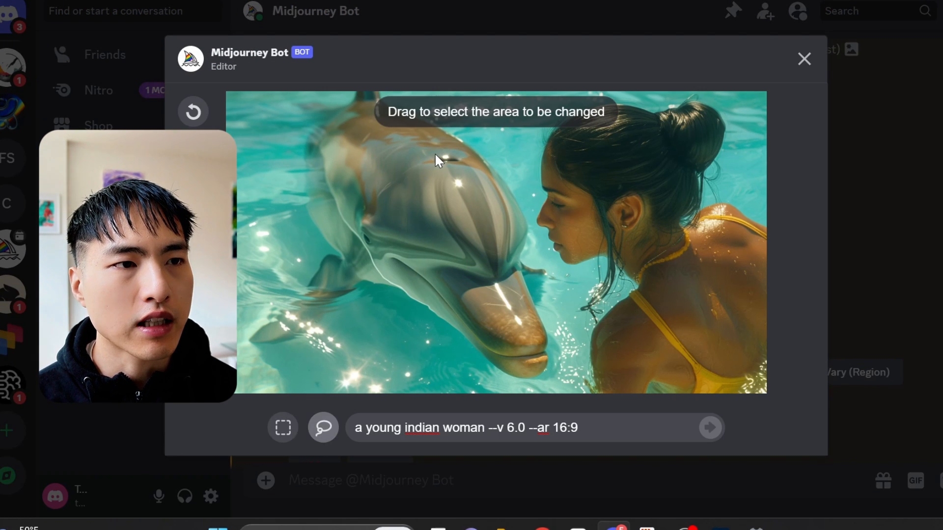
mouse_move(435, 156)
mouse_down()
mouse_move(413, 166)
mouse_move(398, 193)
mouse_move(440, 220)
mouse_move(473, 226)
mouse_move(508, 196)
mouse_move(471, 147)
mouse_up()
drag(391, 203, 392, 210)
drag(485, 428, 366, 427)
text(gold crown)
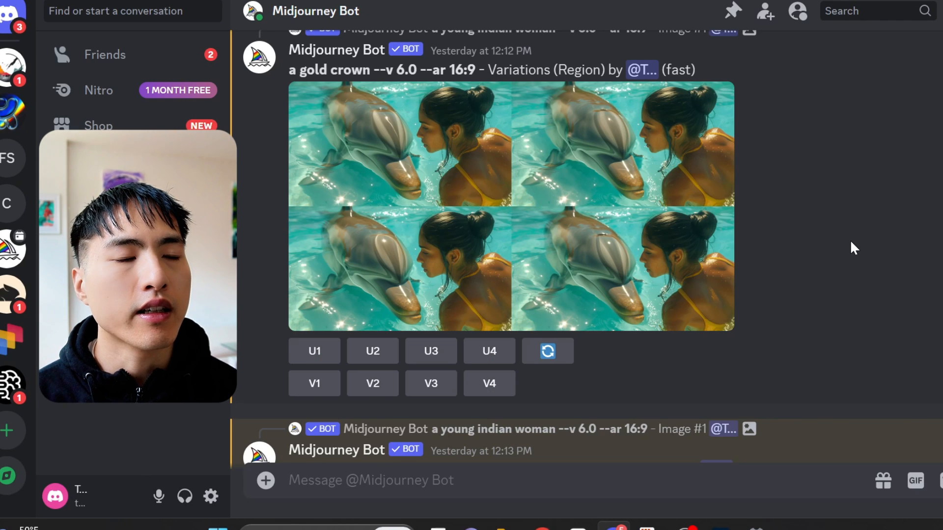
Step: Vary the dolphin's head region again with the prompt "the dolphin has a gold crown on its head" and open the third result
scroll(850, 239, up, 2)
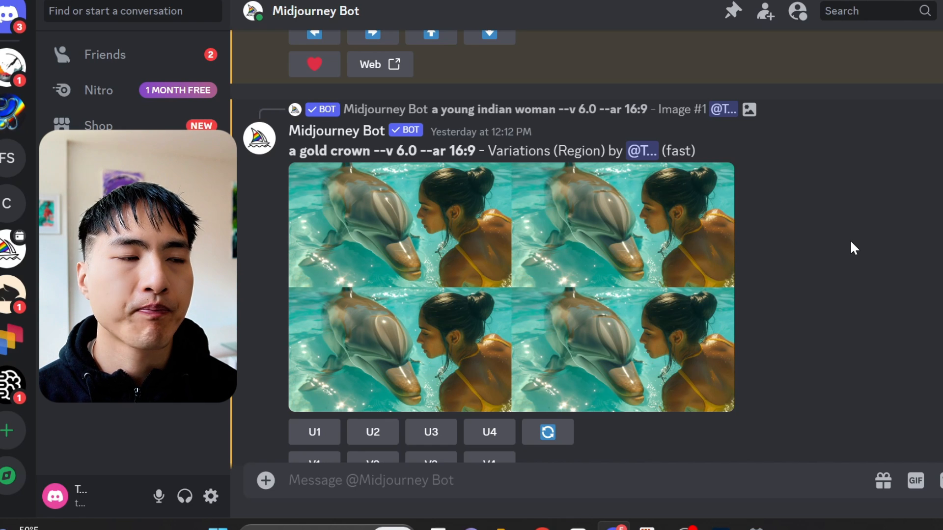
scroll(851, 240, up, 8)
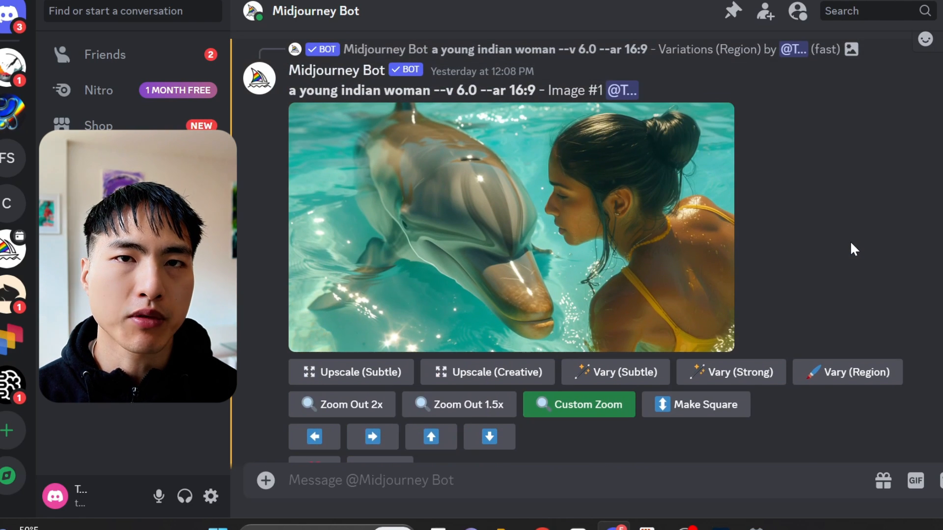
click(842, 373)
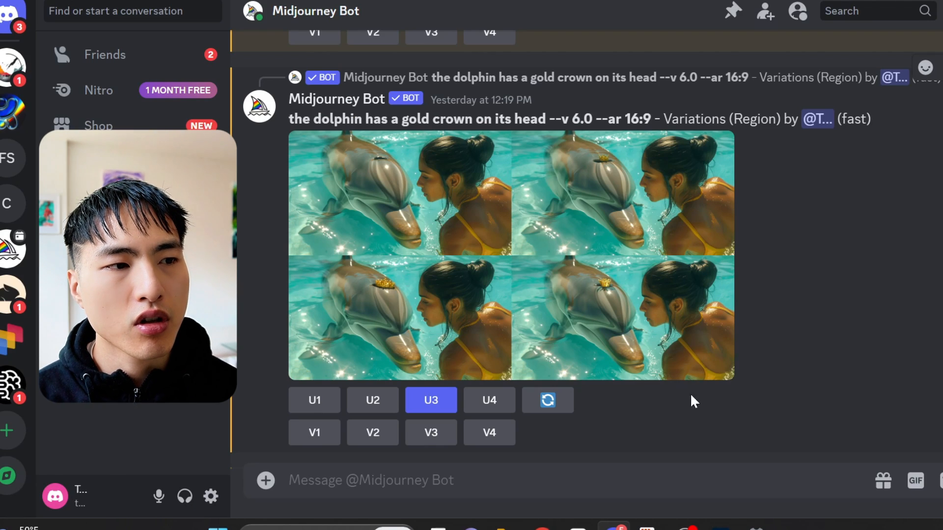
click(520, 358)
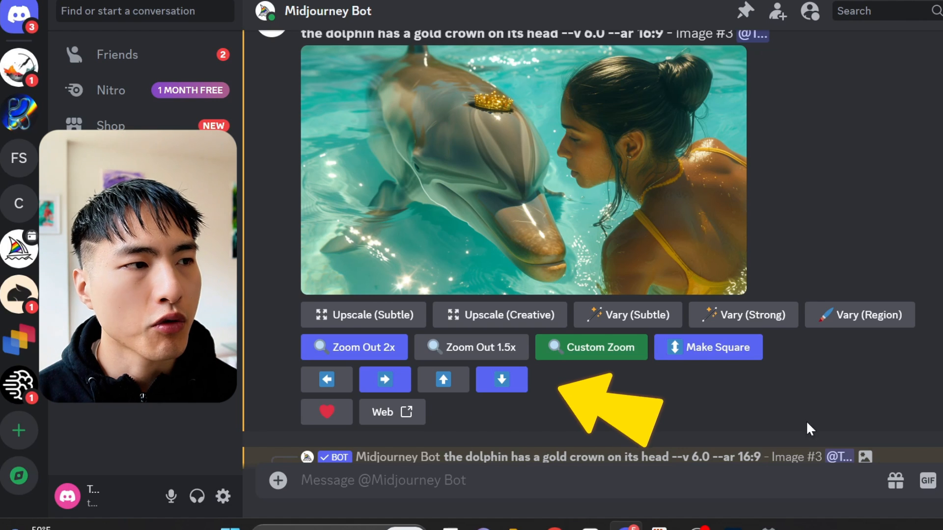
Step: Pan the crowned dolphin image to the right
click(395, 392)
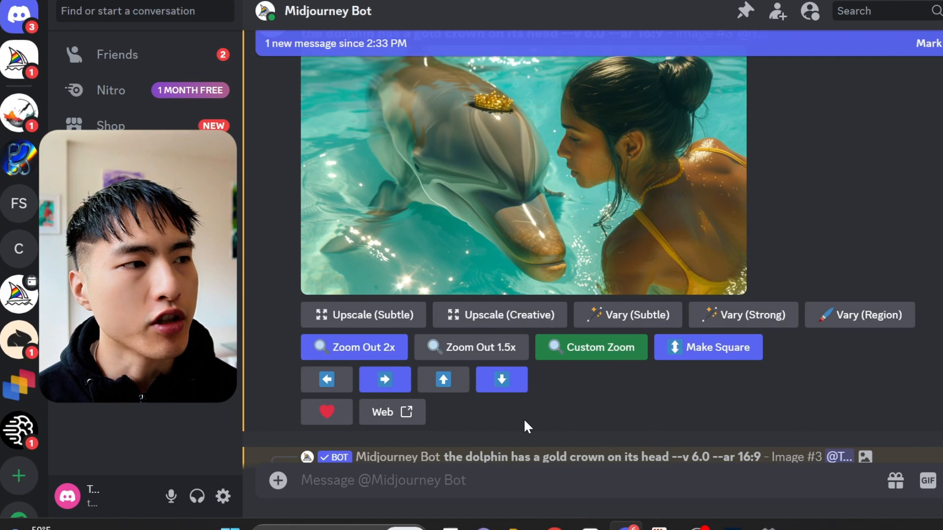
scroll(523, 419, down, 5)
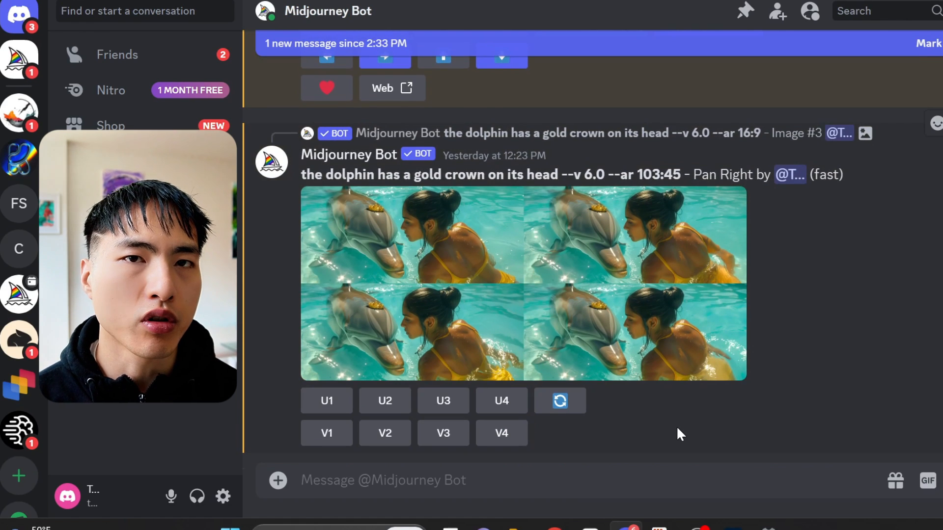
scroll(684, 419, up, 5)
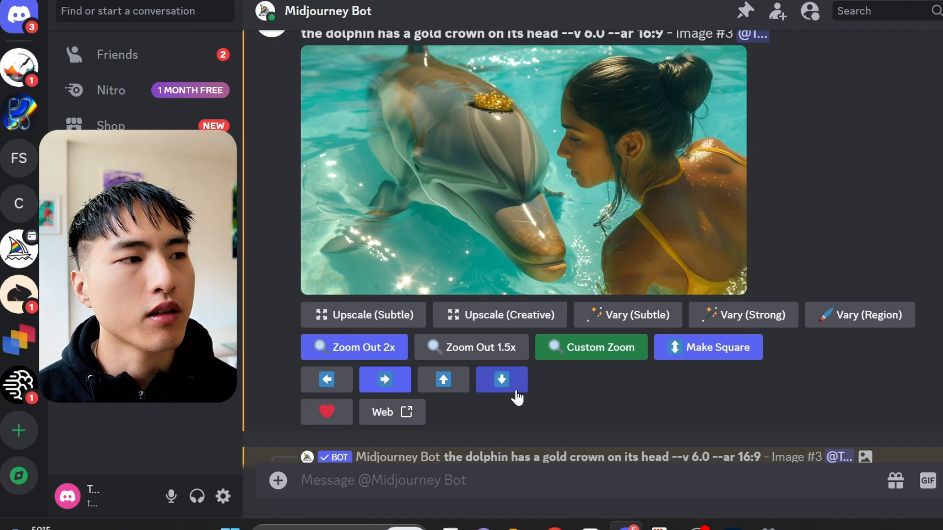
Step: Pan the crowned dolphin image downward
click(516, 391)
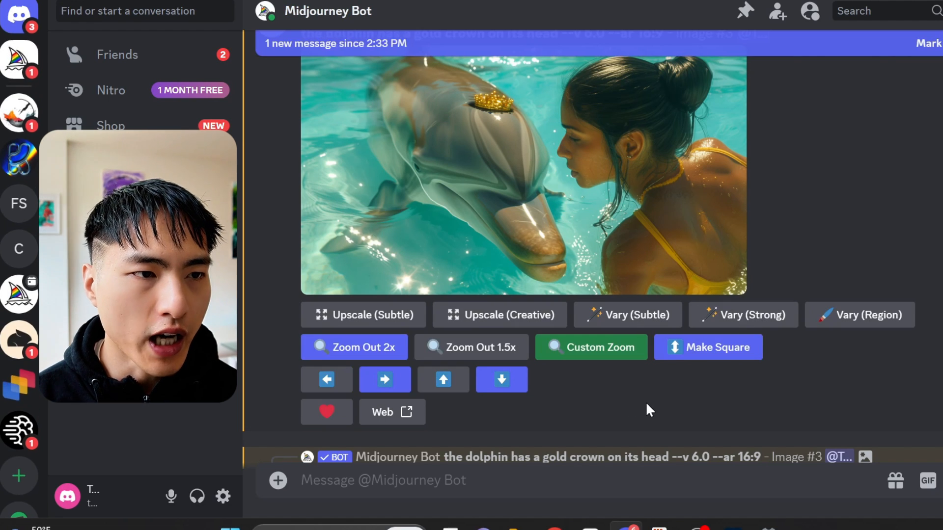
scroll(646, 410, down, 5)
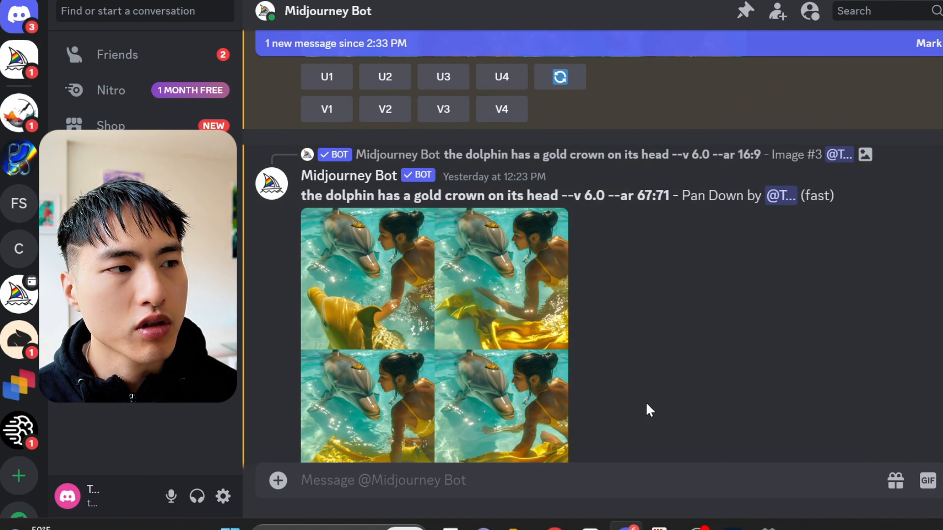
scroll(647, 404, down, 2)
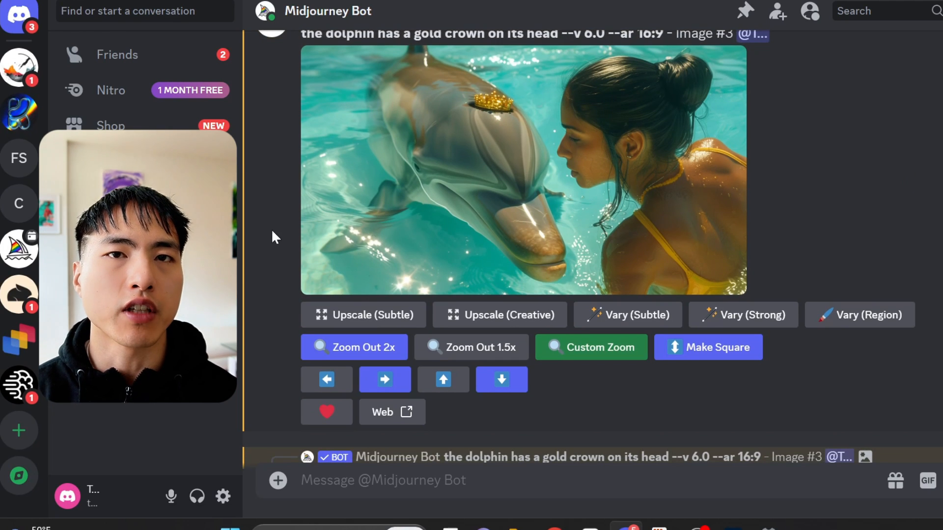
Step: Zoom out the crowned dolphin image 2x and open the zoomed-out grid
click(356, 361)
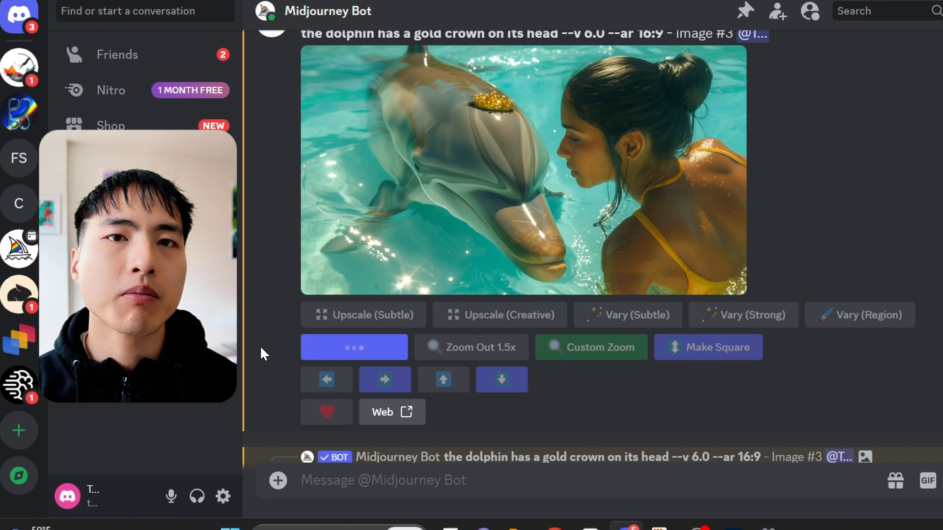
scroll(521, 284, down, 5)
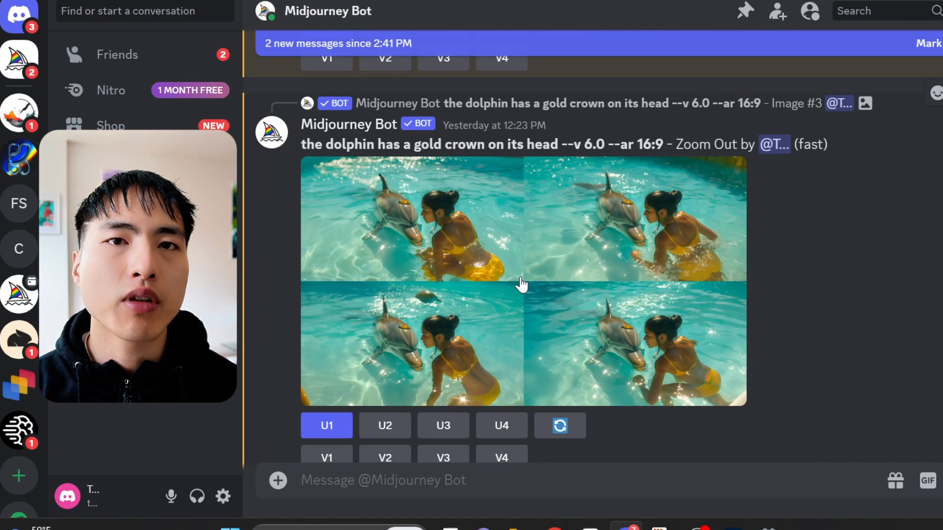
click(521, 284)
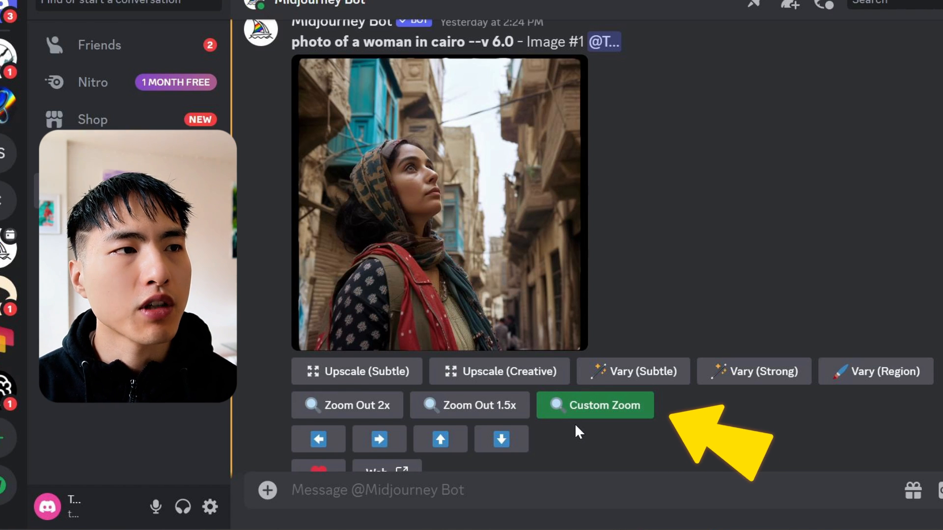
Step: Custom zoom the Cairo woman image with the zoom value changed to 1.1 and view the result
click(592, 417)
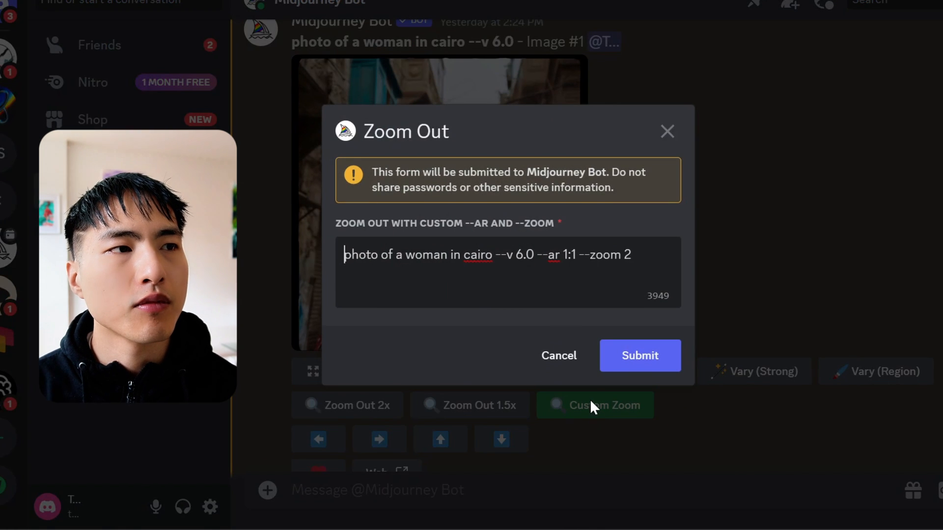
double_click(627, 254)
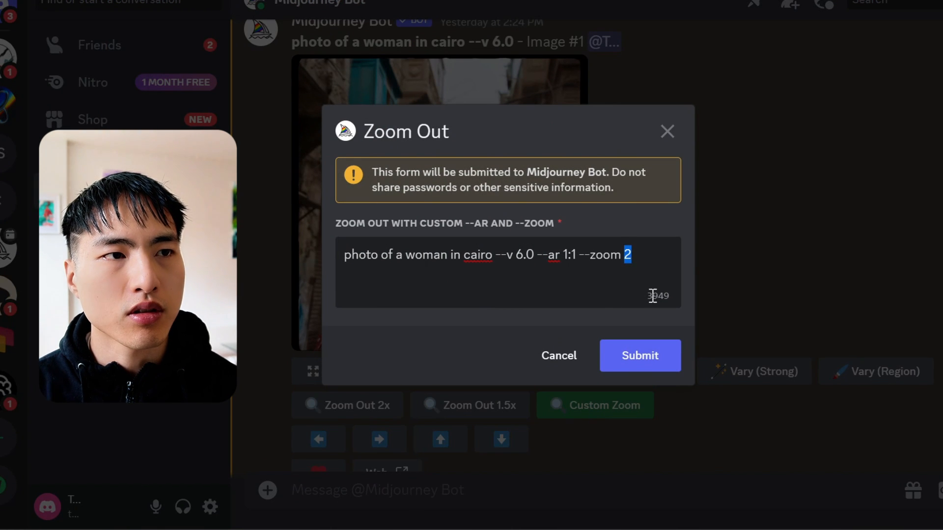
text(1.1)
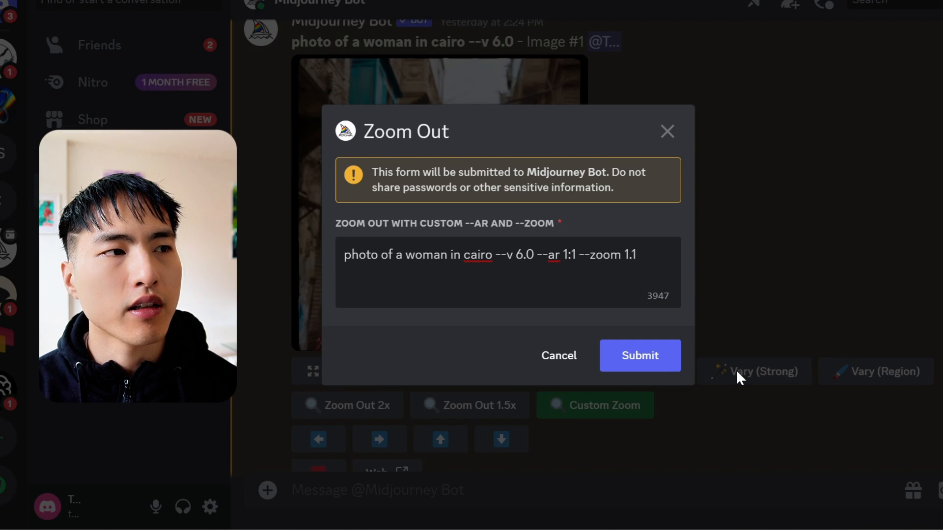
click(618, 359)
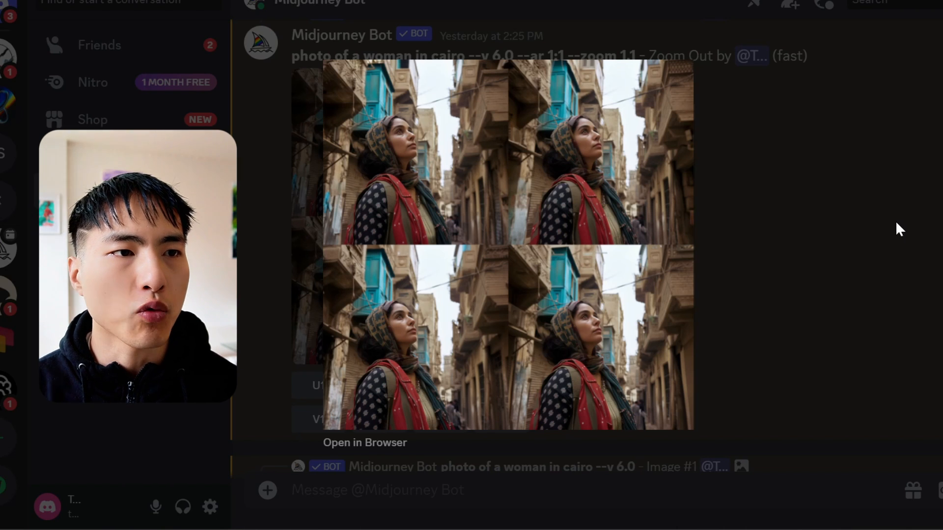
click(895, 220)
Step: Set up another custom zoom of the Cairo woman image with aspect ratio 3:2 and zoom 1.1
scroll(851, 285, up, 6)
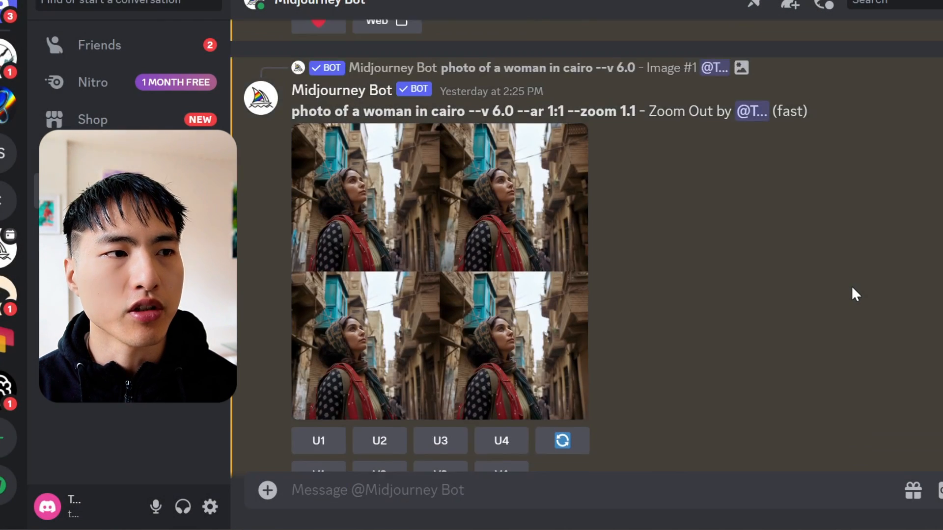
scroll(851, 284, up, 2)
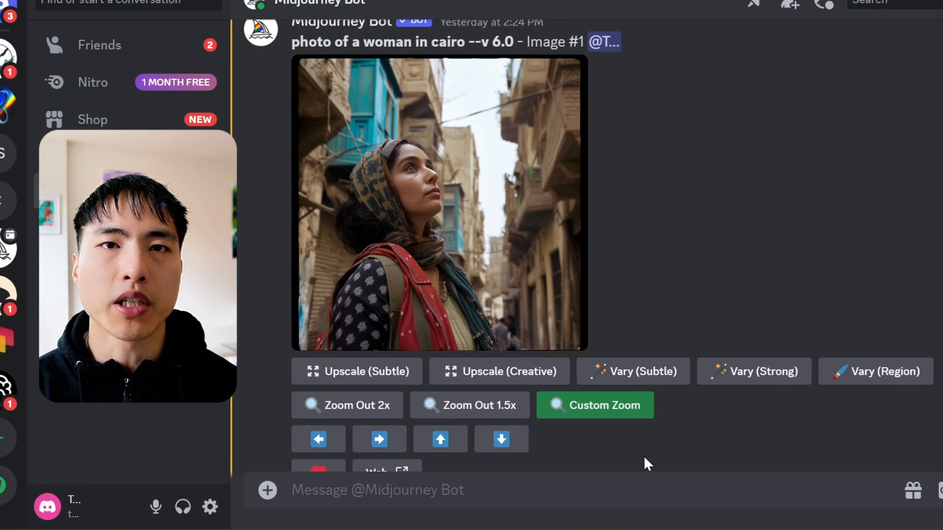
click(607, 421)
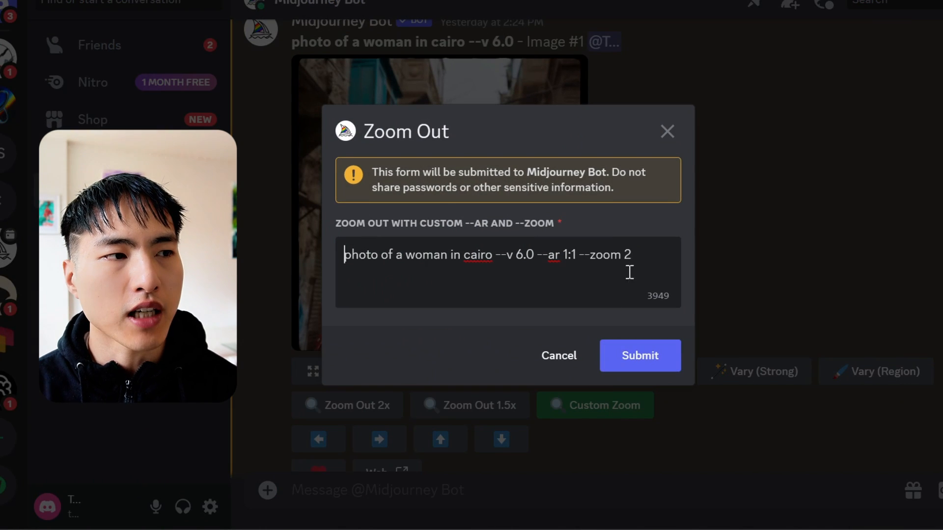
double_click(628, 255)
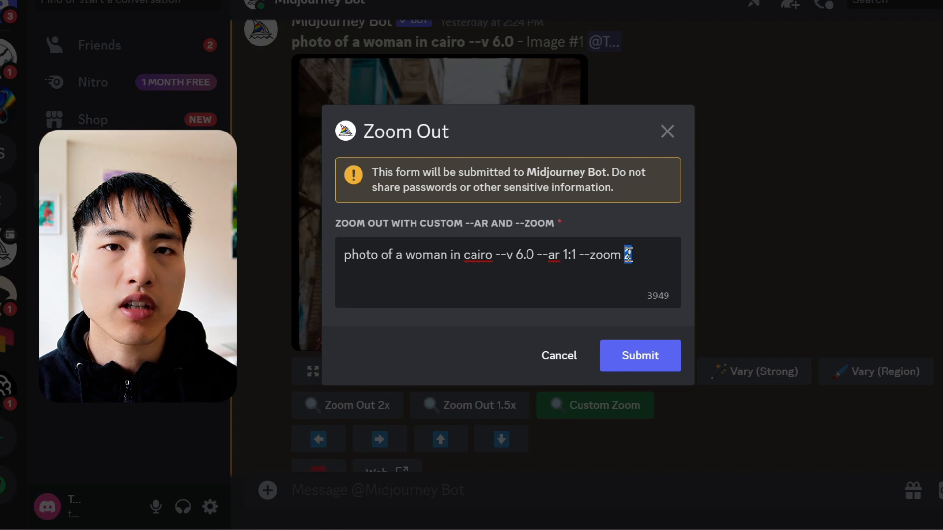
double_click(568, 255)
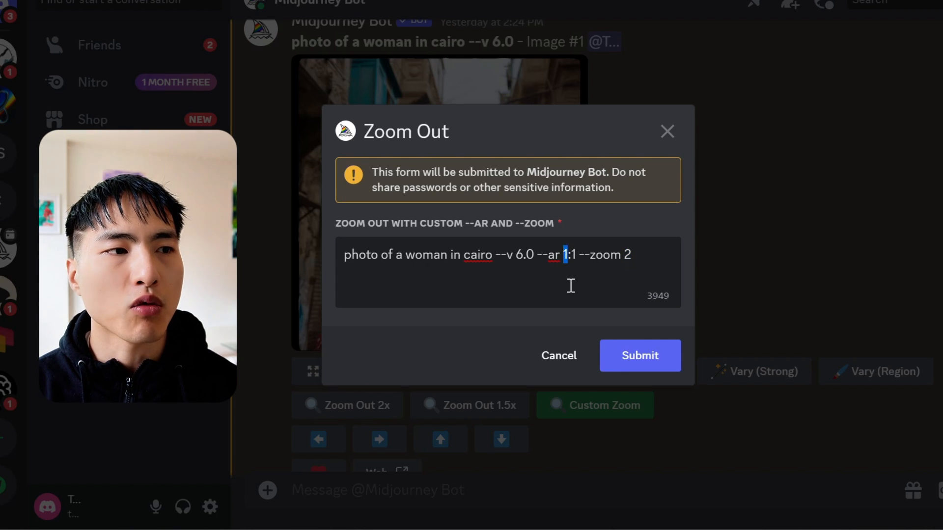
text(3)
double_click(578, 256)
text(2)
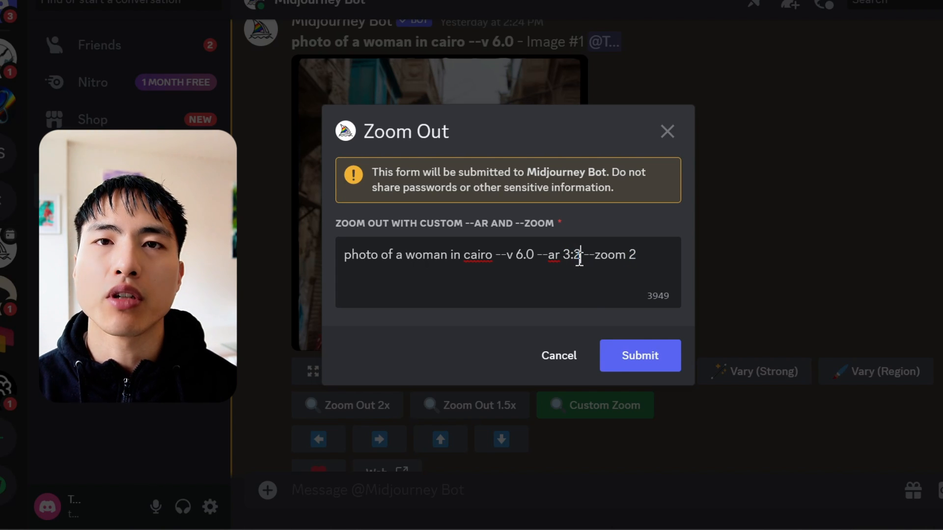
double_click(642, 255)
text(1.1)
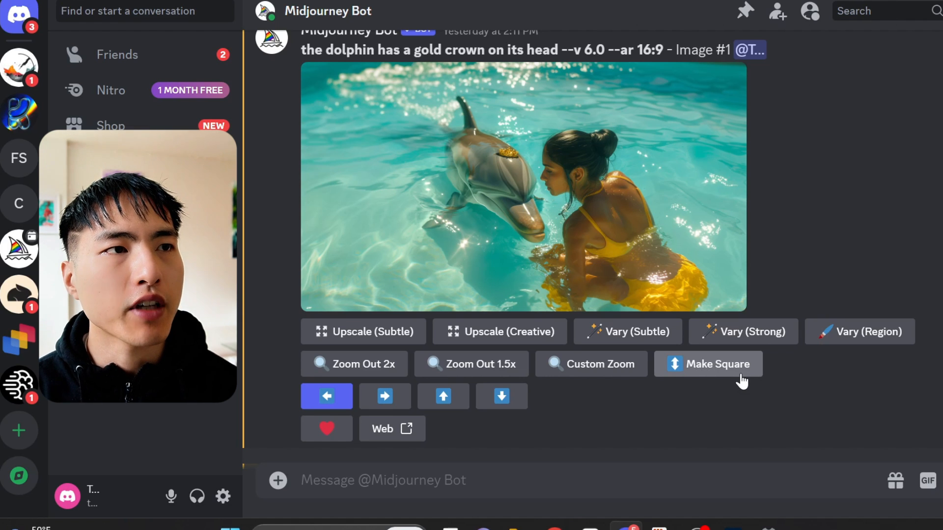
Step: Turn on Remix mode in the Midjourney settings
click(742, 381)
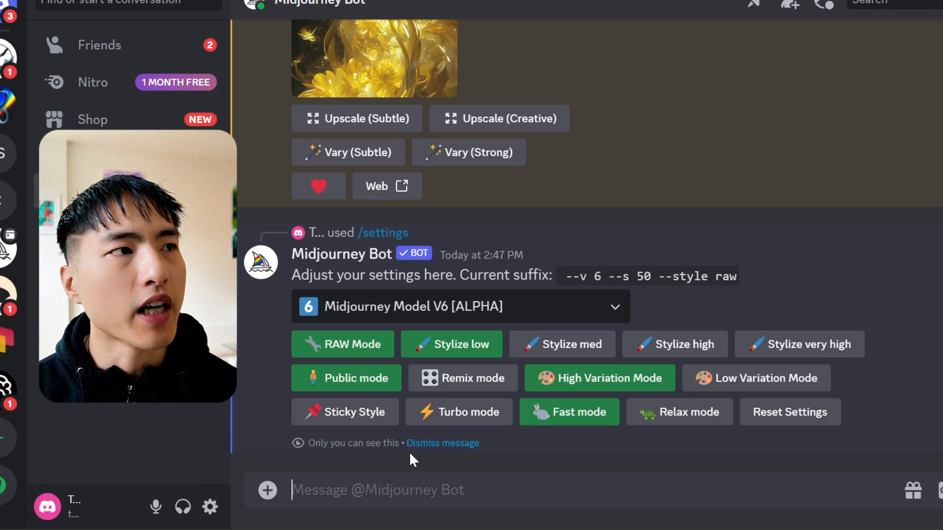
click(489, 379)
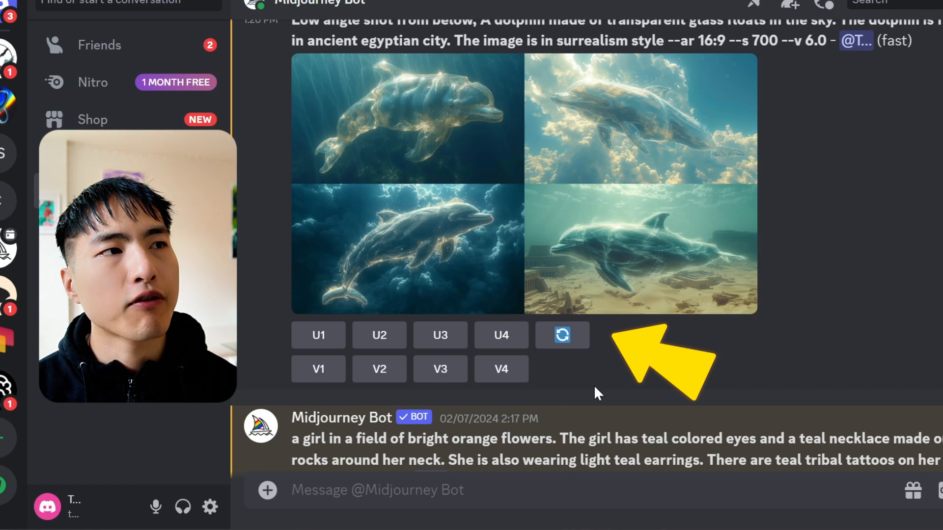
Step: Reroll the glass dolphin prompt with 'Low angle shot from below' replaced by 'High angle shot from above'
click(583, 350)
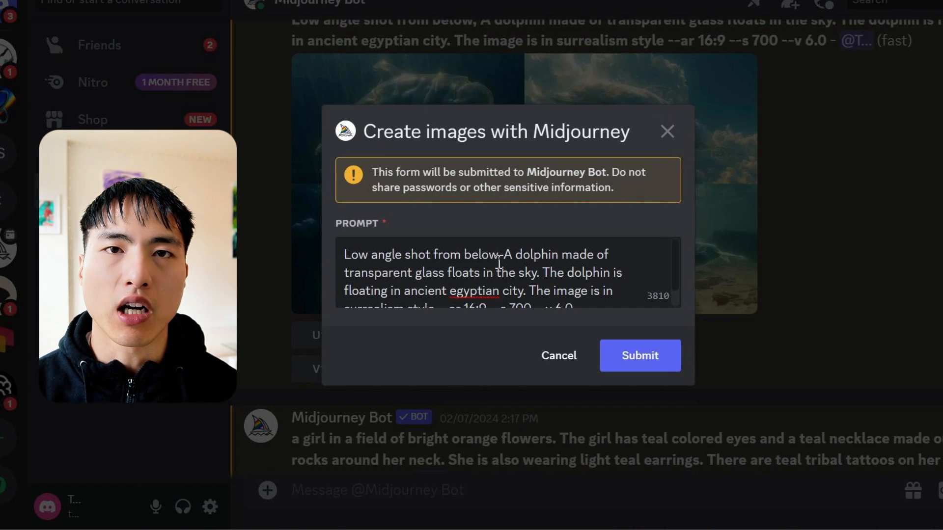
drag(499, 263, 352, 264)
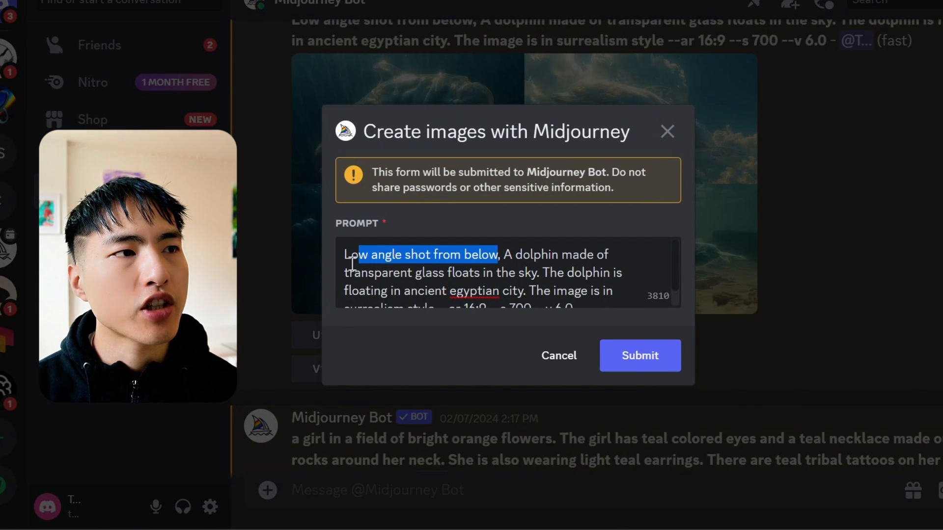
text(High ang)
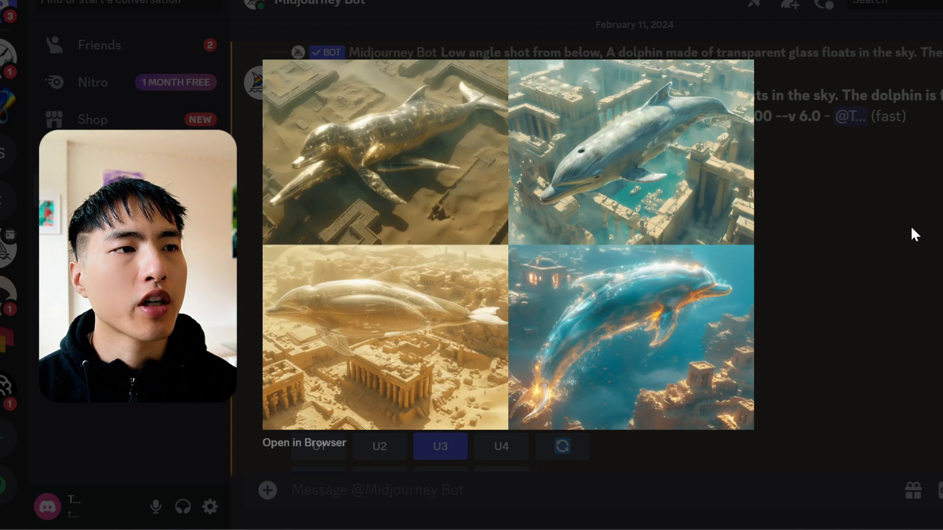
click(910, 225)
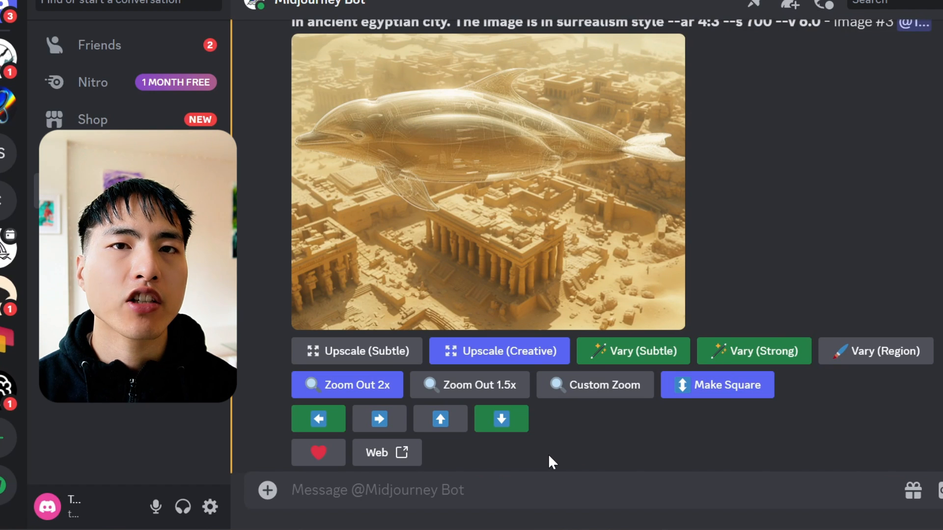
Step: Pan the transparent dolphin image downward with the leading prompt text replaced by 'A blue lake.'
click(520, 422)
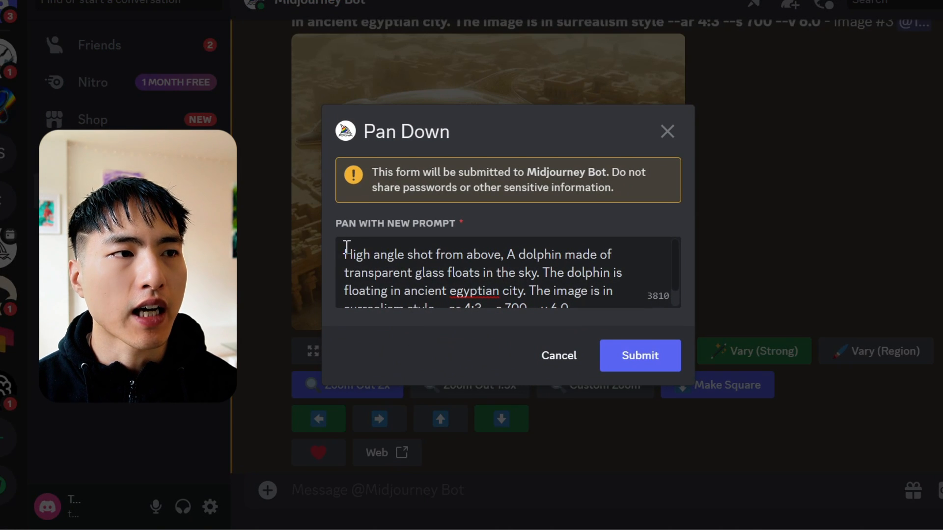
drag(342, 245, 528, 291)
text(A blue lake.)
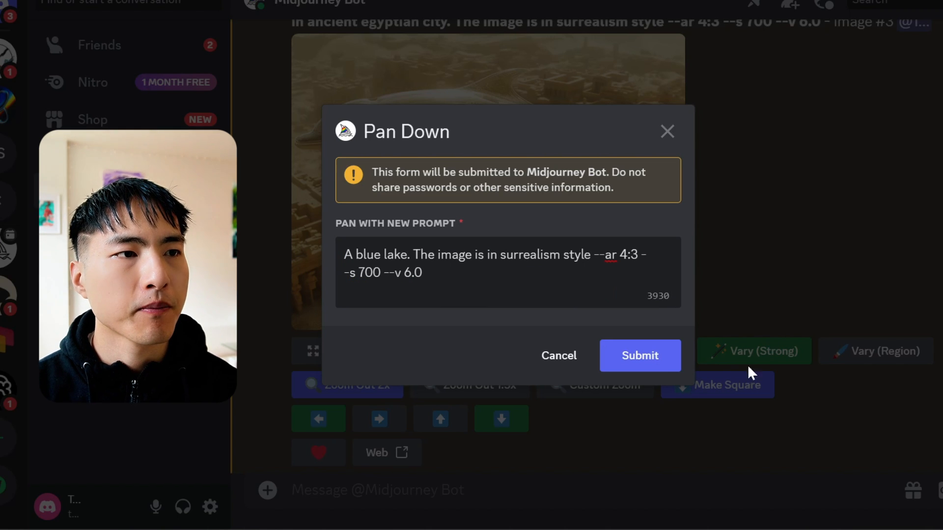
click(656, 376)
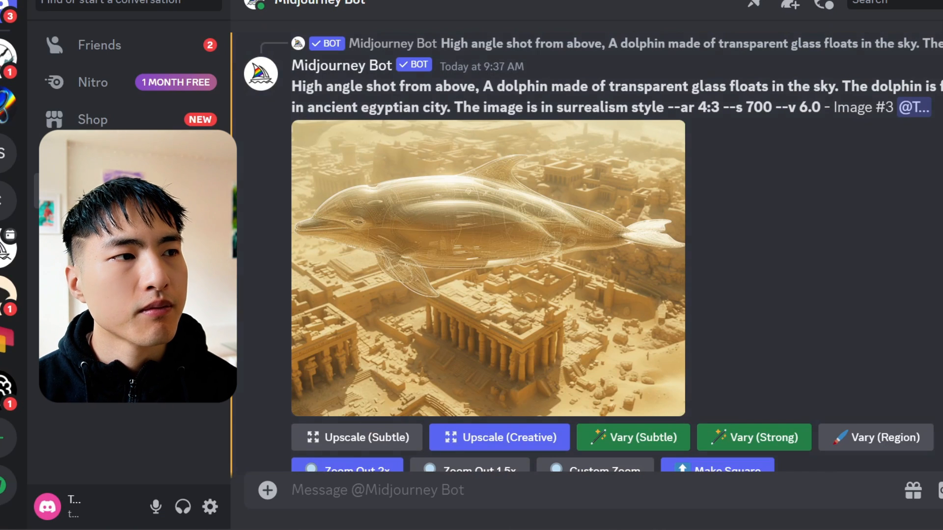
Step: Vary (Strong) the transparent dolphin image, adding 'There is green vegetation, palm trees, and flowing water in canals.' after 'city.'
scroll(832, 254, down, 2)
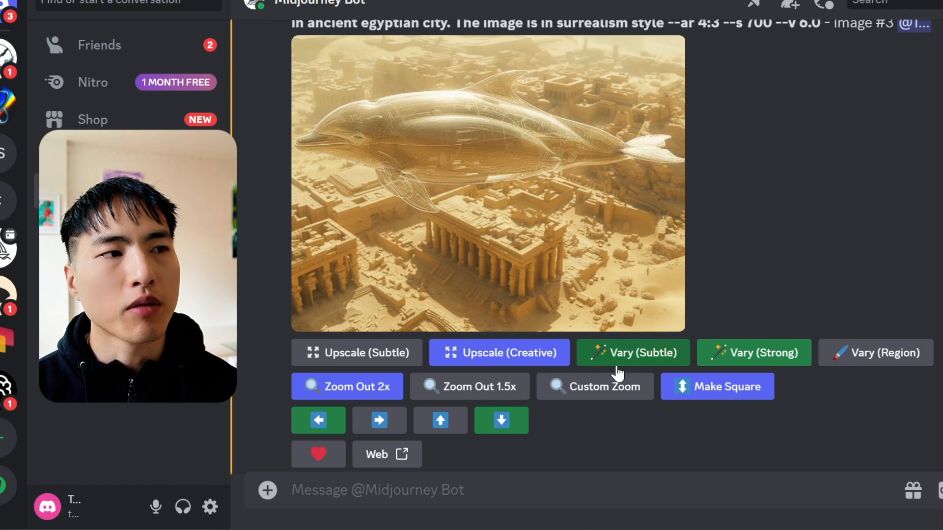
click(585, 362)
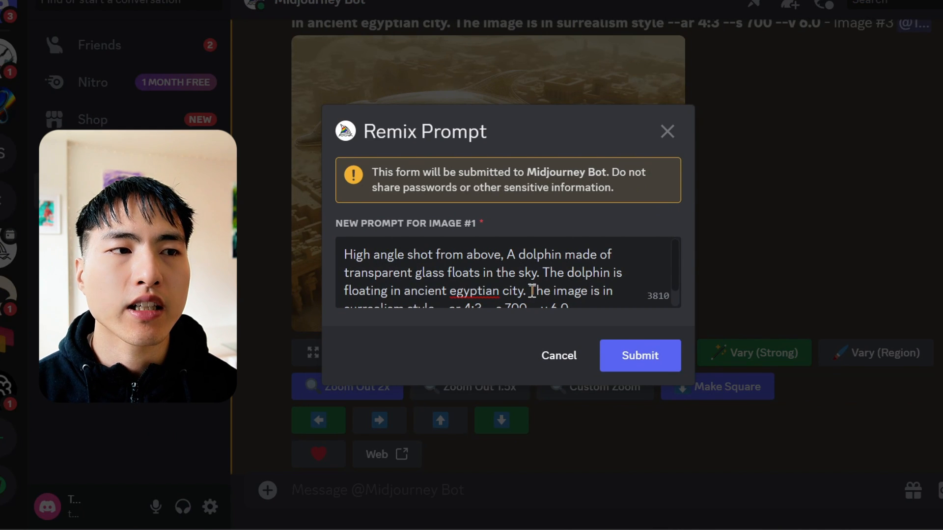
click(532, 291)
text(There is green vegetation, palm trees, and flowing water in canals.)
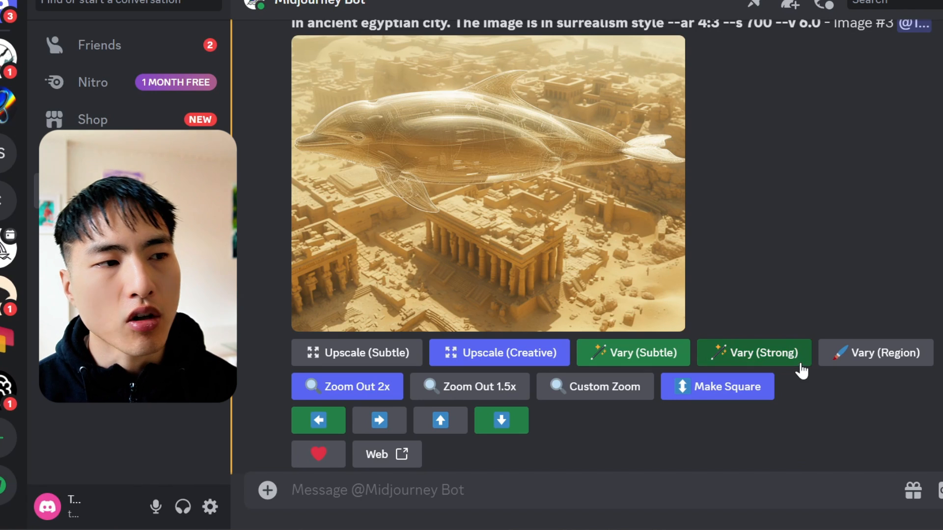
click(802, 370)
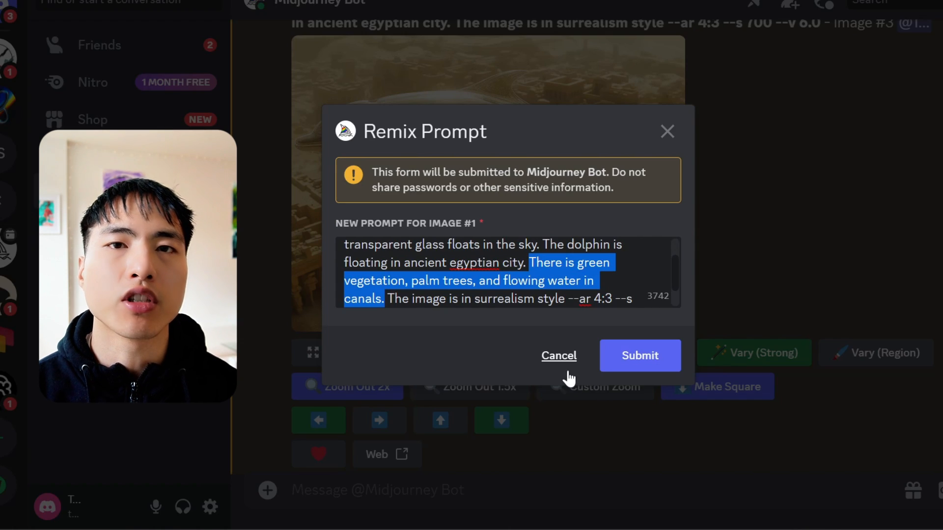
click(648, 367)
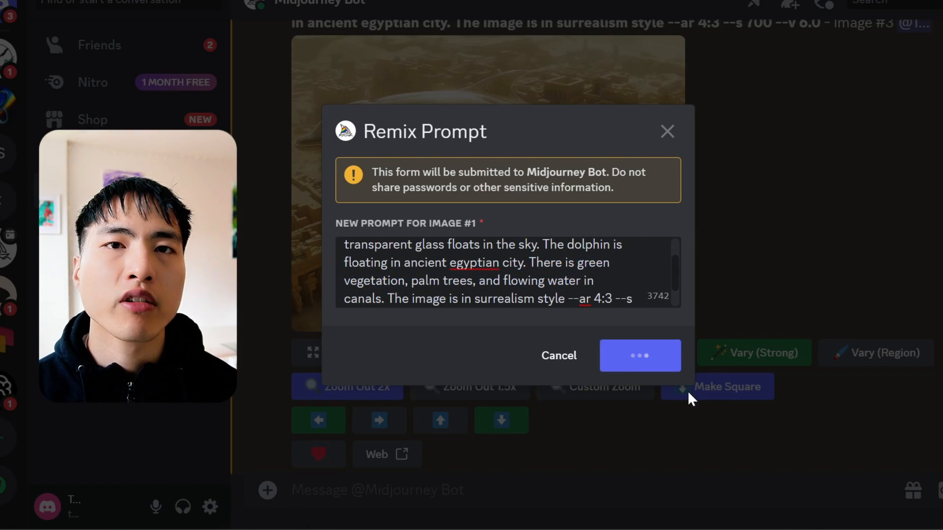
Step: Custom zoom the crowned dolphin image with the prompt text replaced by 'aquatic plants and water lillies'
scroll(738, 328, down, 10)
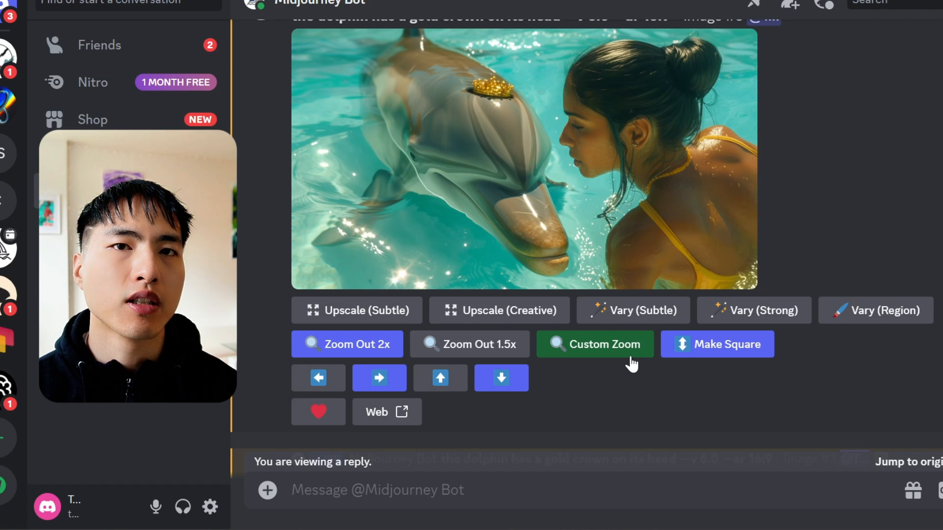
click(631, 363)
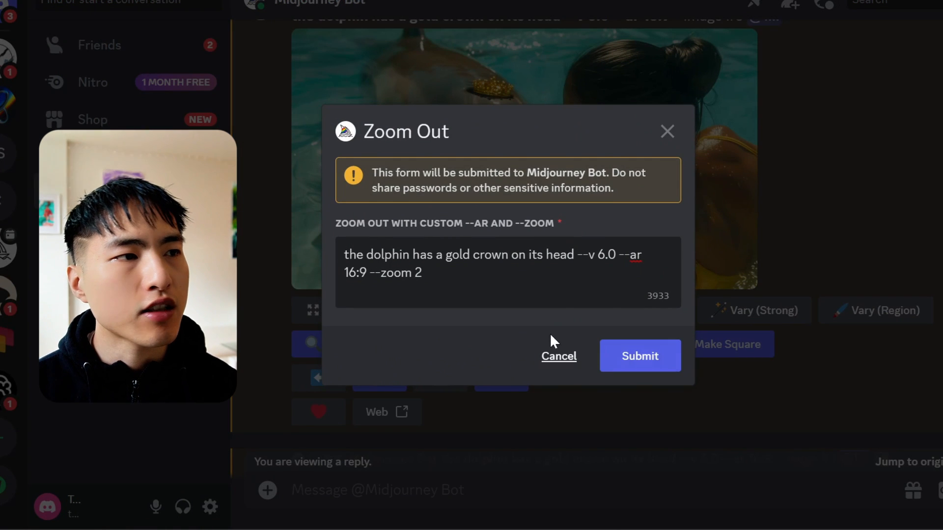
drag(573, 254, 338, 255)
text(aquatic plants and water )
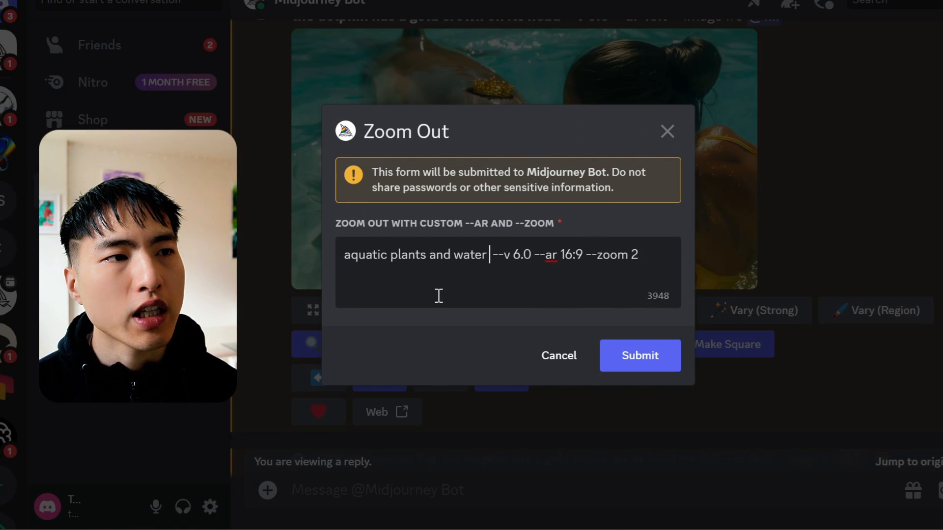
text(lillies)
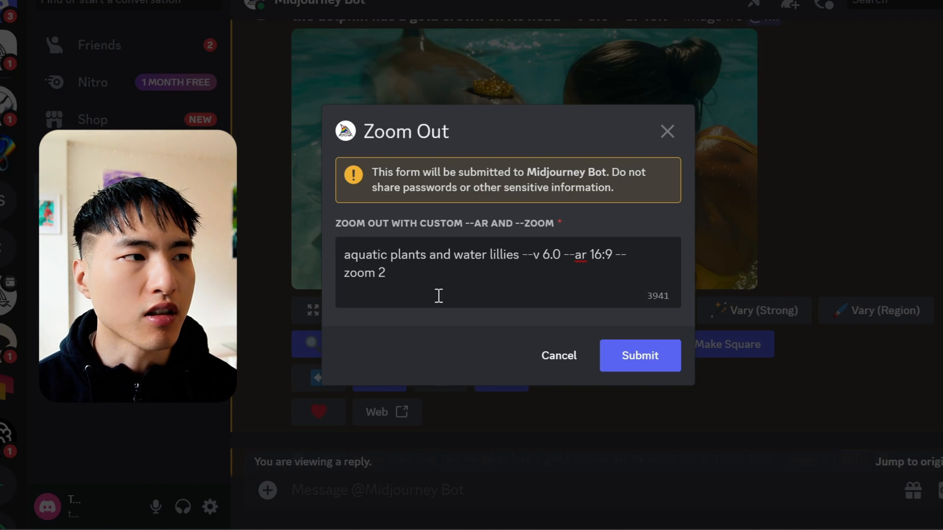
click(652, 362)
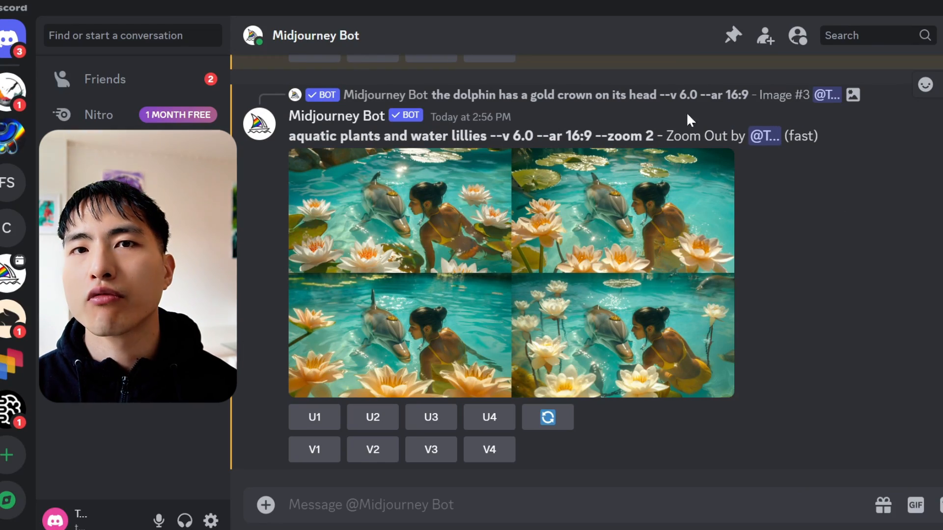
Step: Upload the emily3 image from the ConsistentChar folder into the Midjourney Bot chat
click(596, 98)
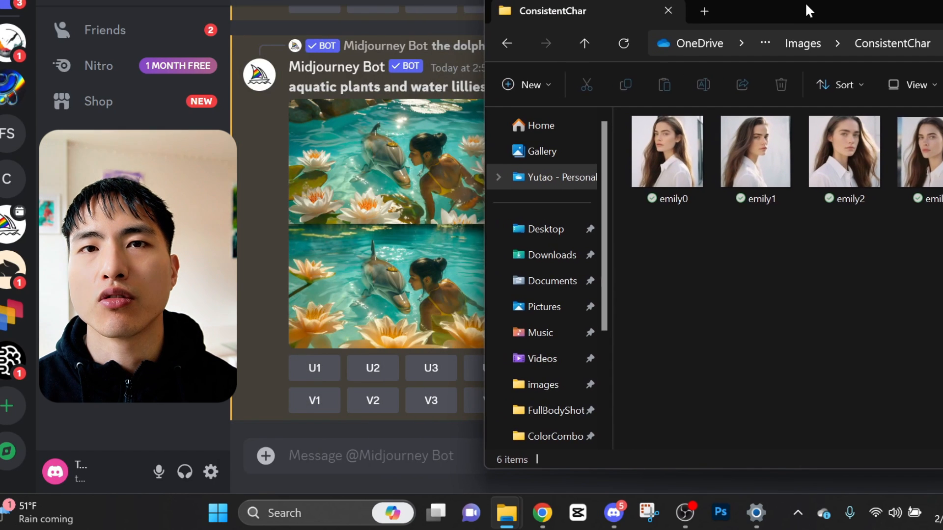
drag(806, 2, 774, 9)
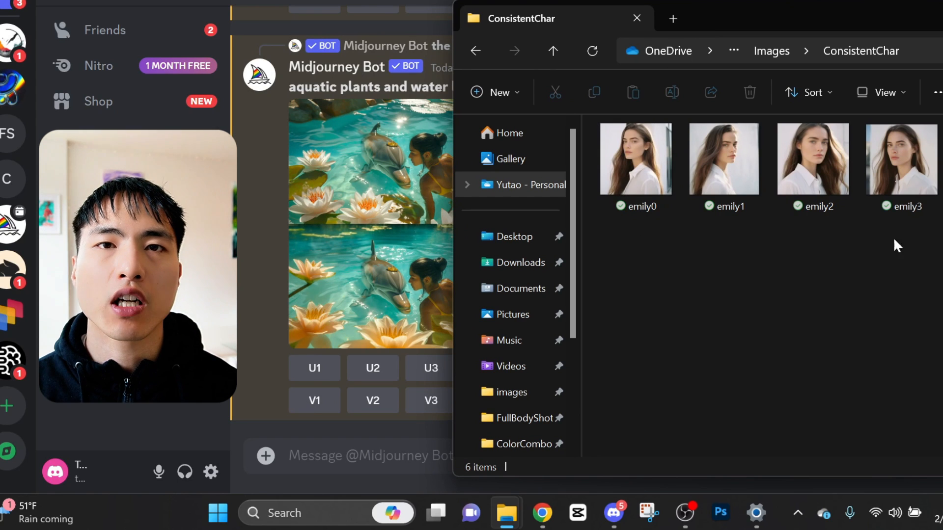
click(909, 179)
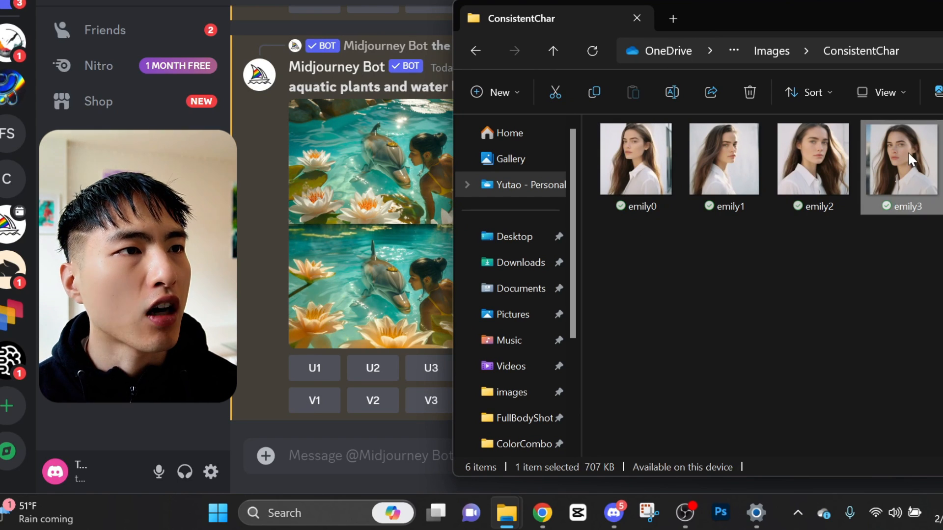
drag(908, 152, 322, 393)
key(Return)
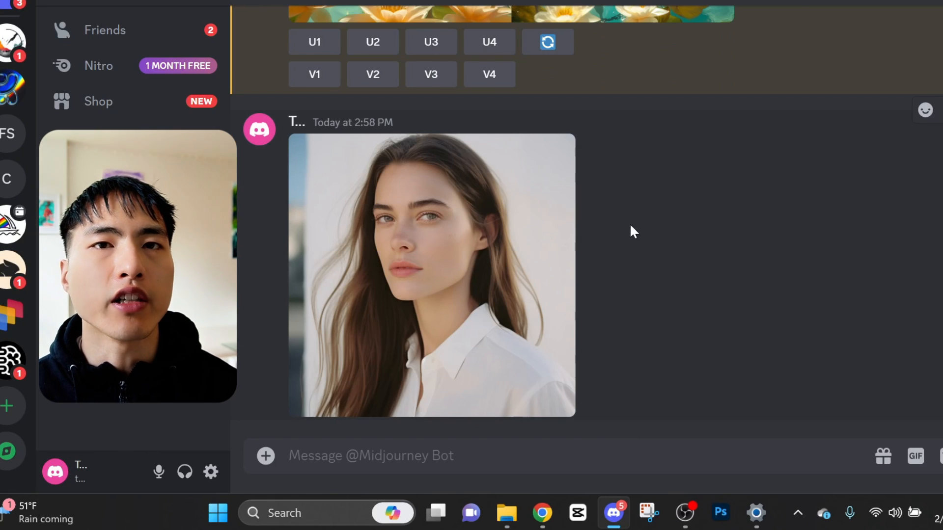
Step: Copy the emily3 image link and write an imagine prompt 'photo of a woman on a camping trip in alaska. She is wearing winter clothing' followed by that link
right_click(505, 234)
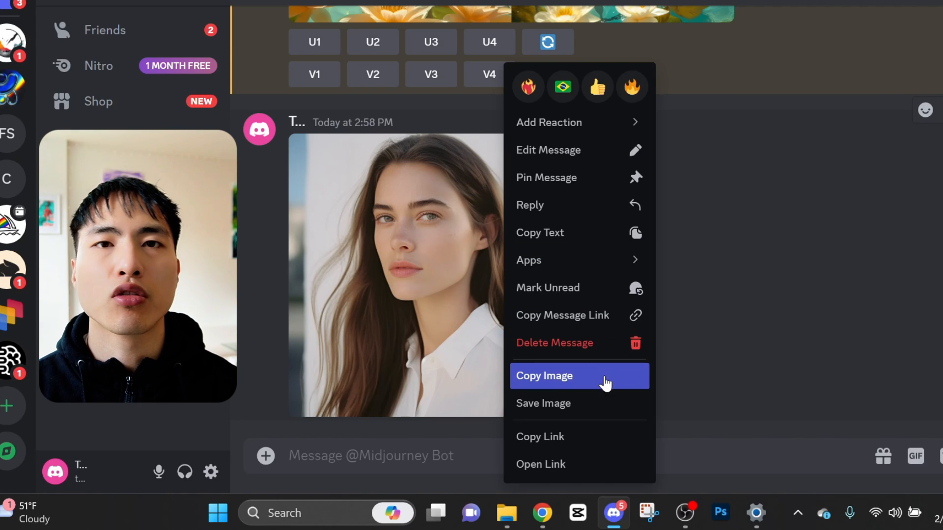
click(612, 437)
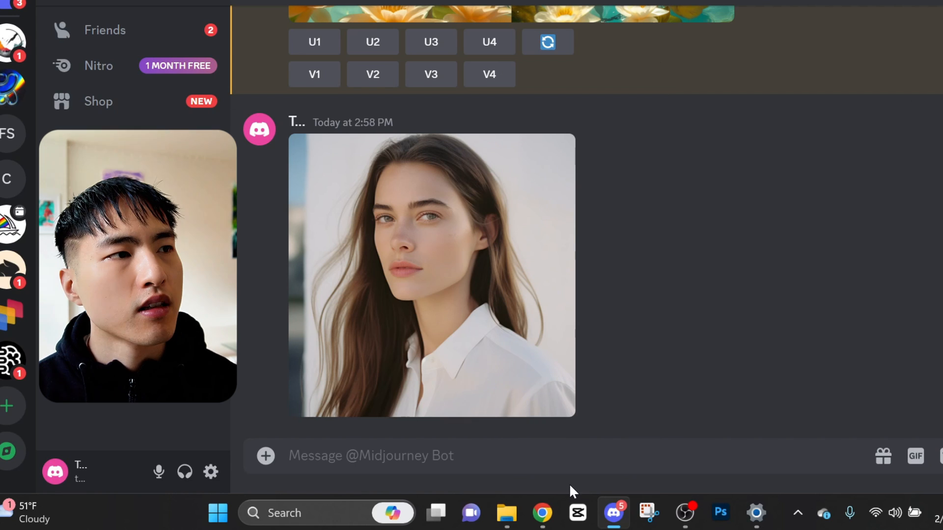
click(577, 465)
text(/imag)
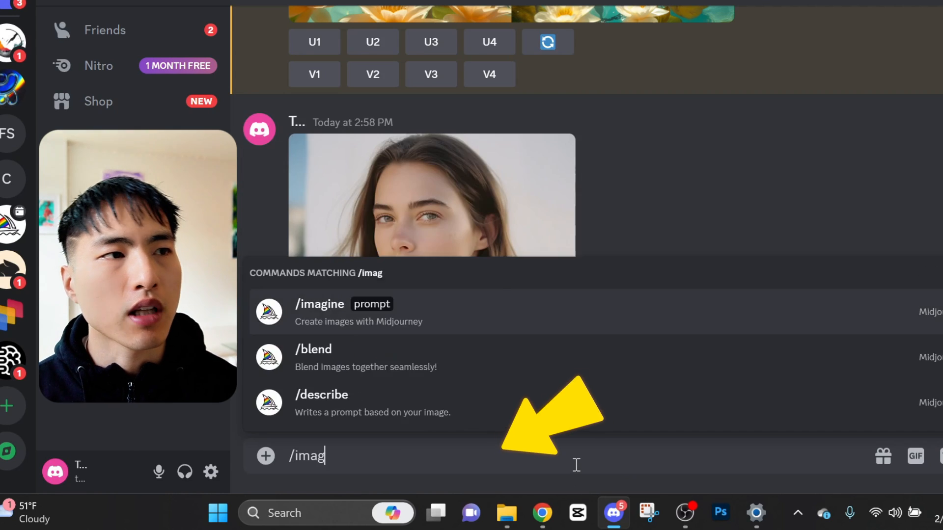
key(Tab)
text(photo of a woman on a camping trip)
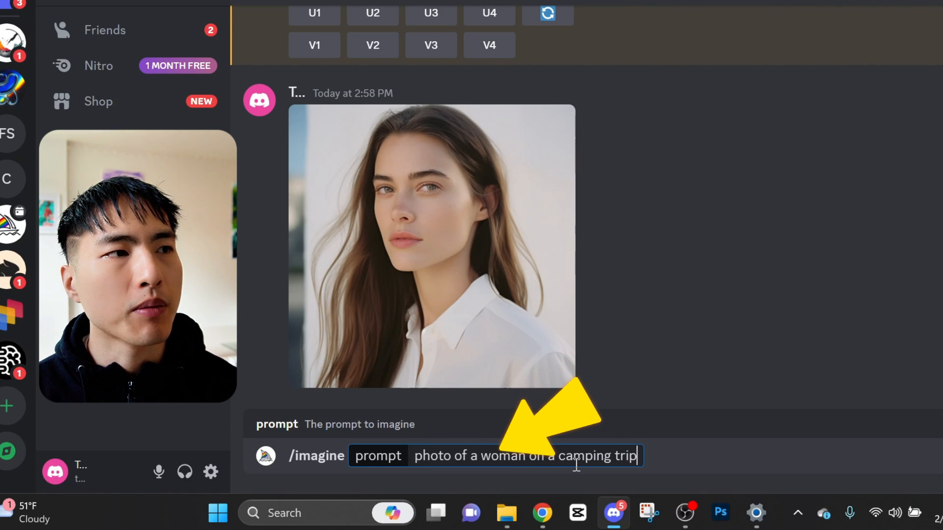
key(ctrl+v)
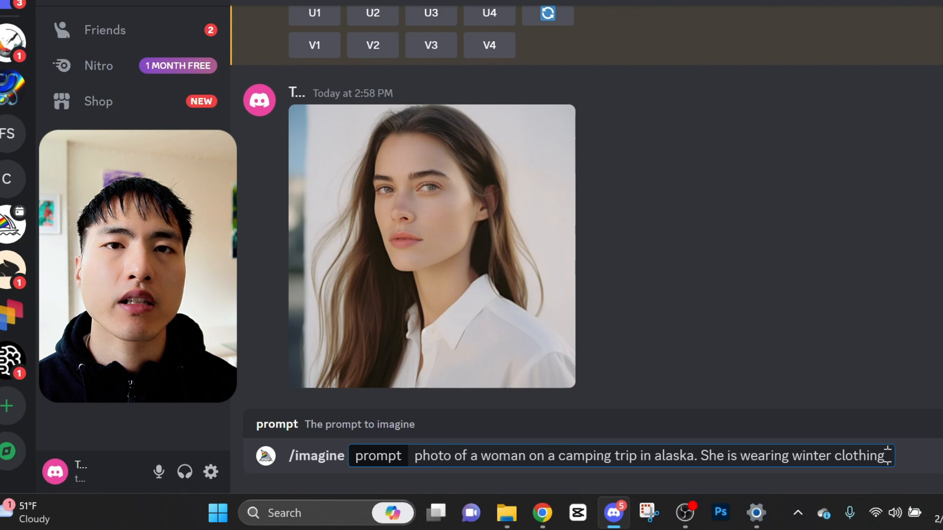
right_click(887, 455)
click(835, 436)
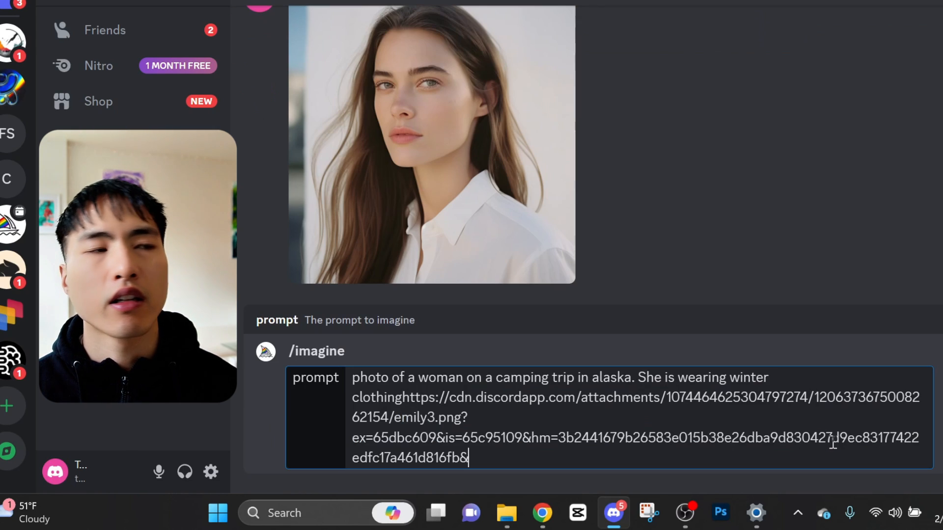
Step: Insert a space before the image link and append the image weight parameter '--iw 2' to the prompt
click(402, 397)
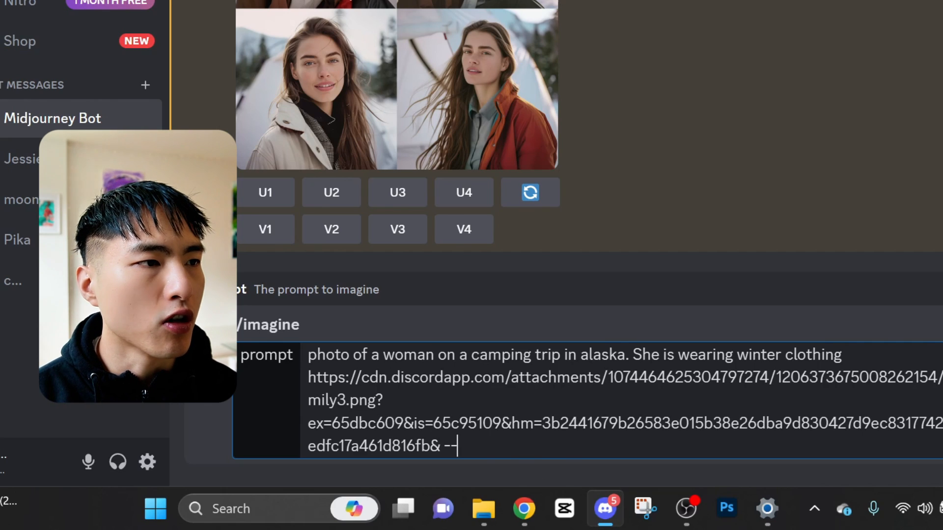
key(BackSpace)
key(BackSpace)
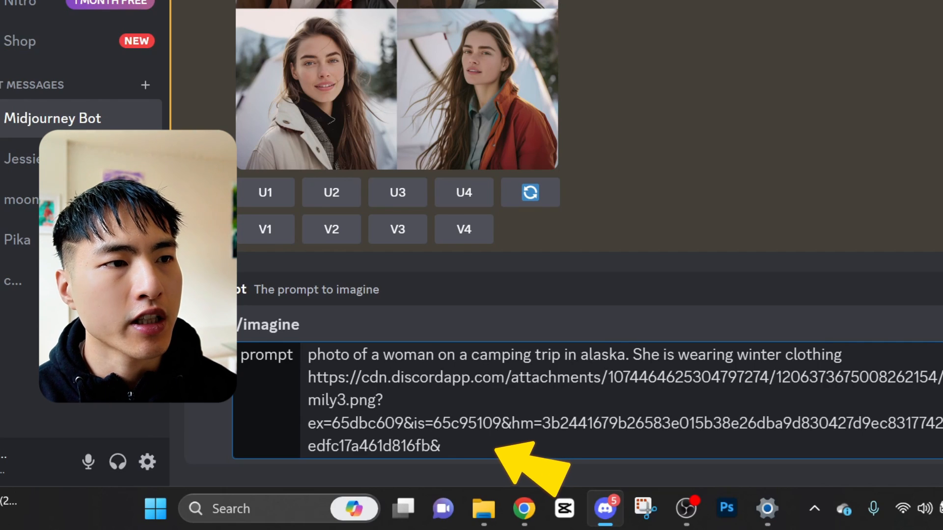
text(--iw 2)
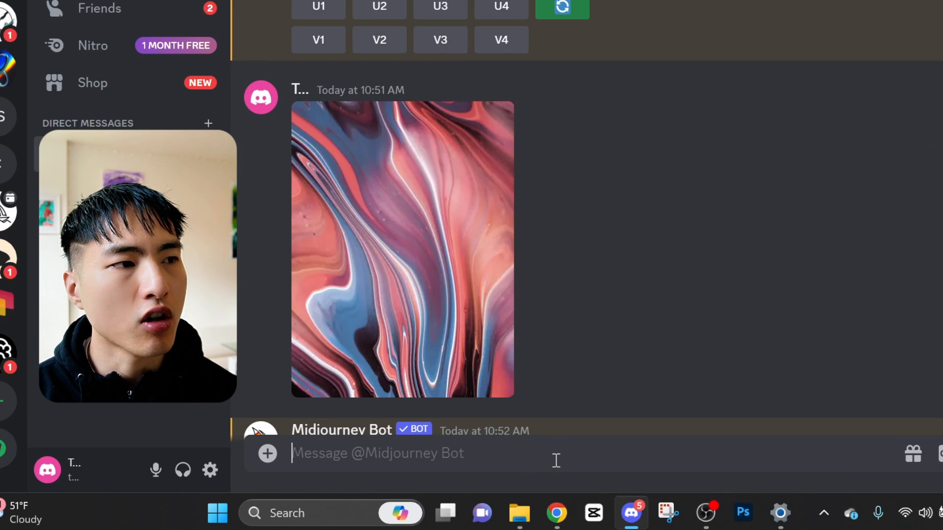
Step: Write an imagine prompt 'a porcelain vase with the texture of pink and blue paint against a plain white background' and paste the copied link after it
click(511, 466)
text(/imagi)
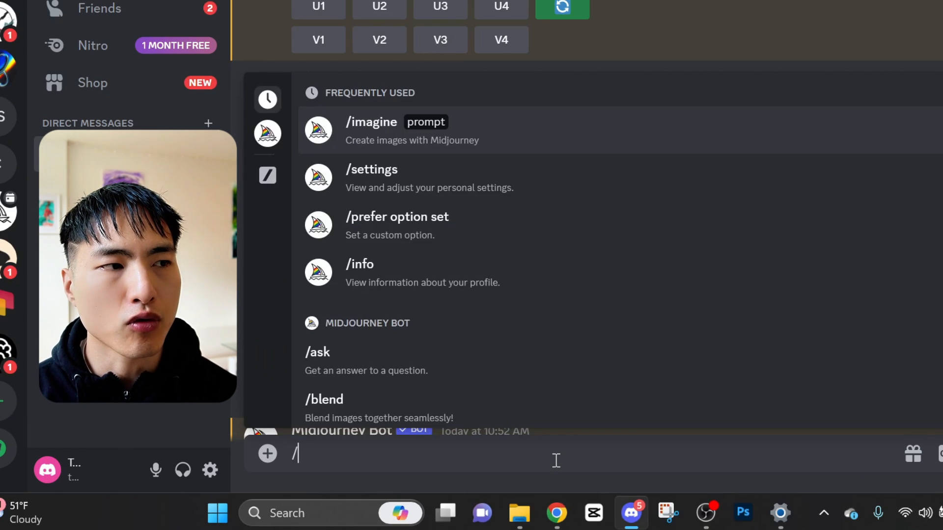
text(ne)
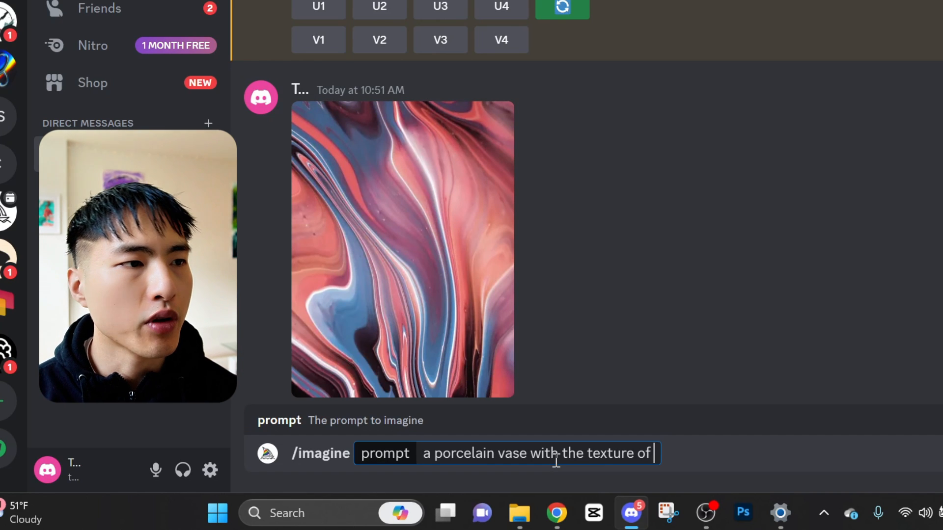
text(pink and b)
text(lue paint against a plain white background)
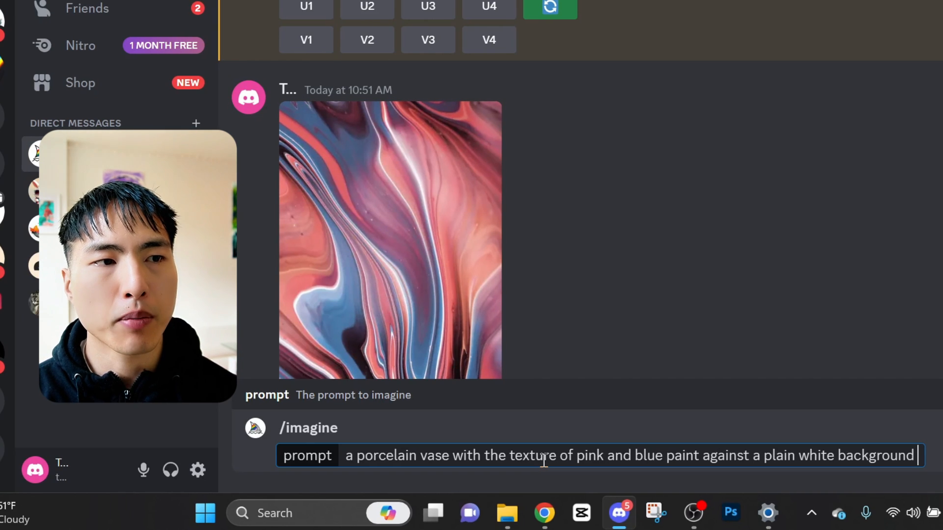
right_click(921, 452)
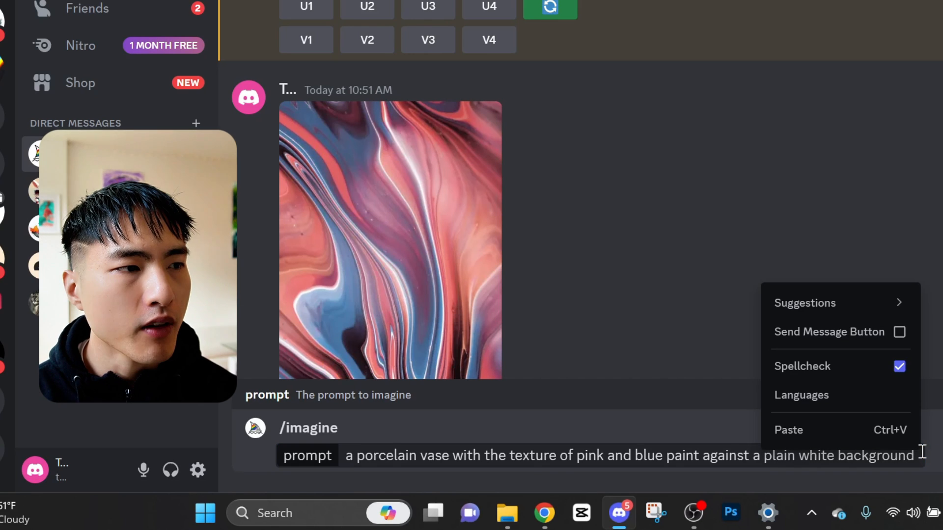
click(876, 438)
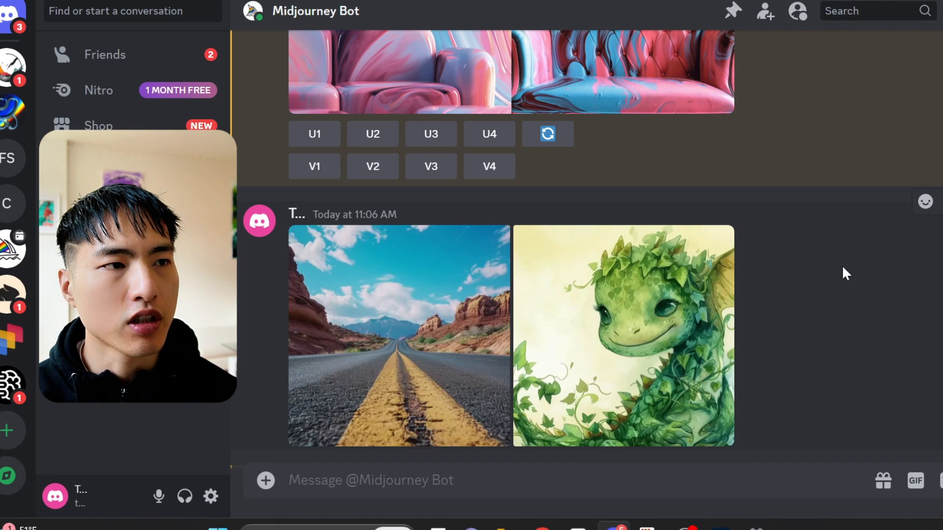
Step: Open the desert road image and copy its link
click(382, 334)
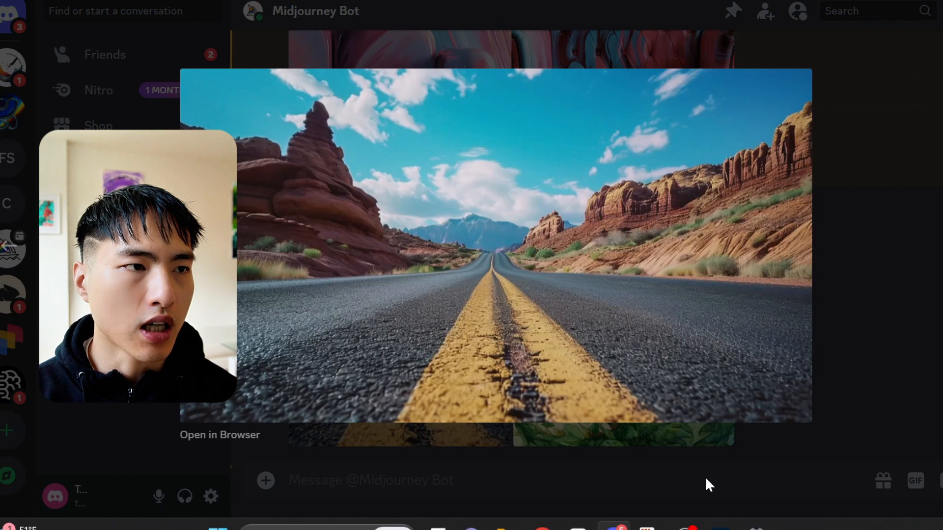
right_click(659, 157)
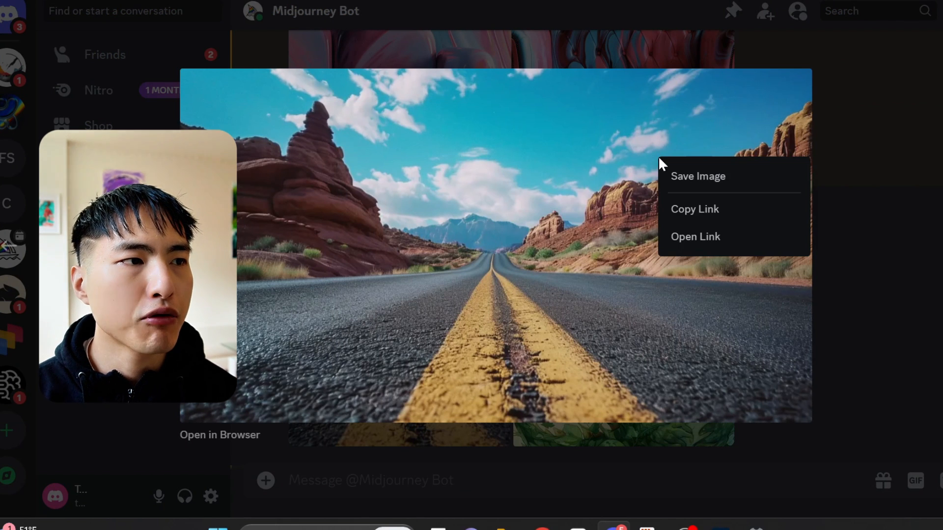
click(755, 216)
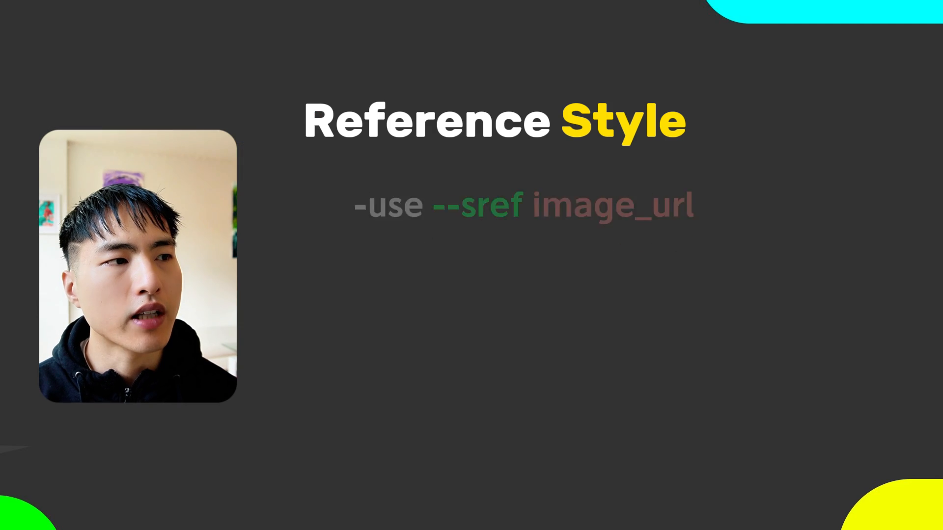